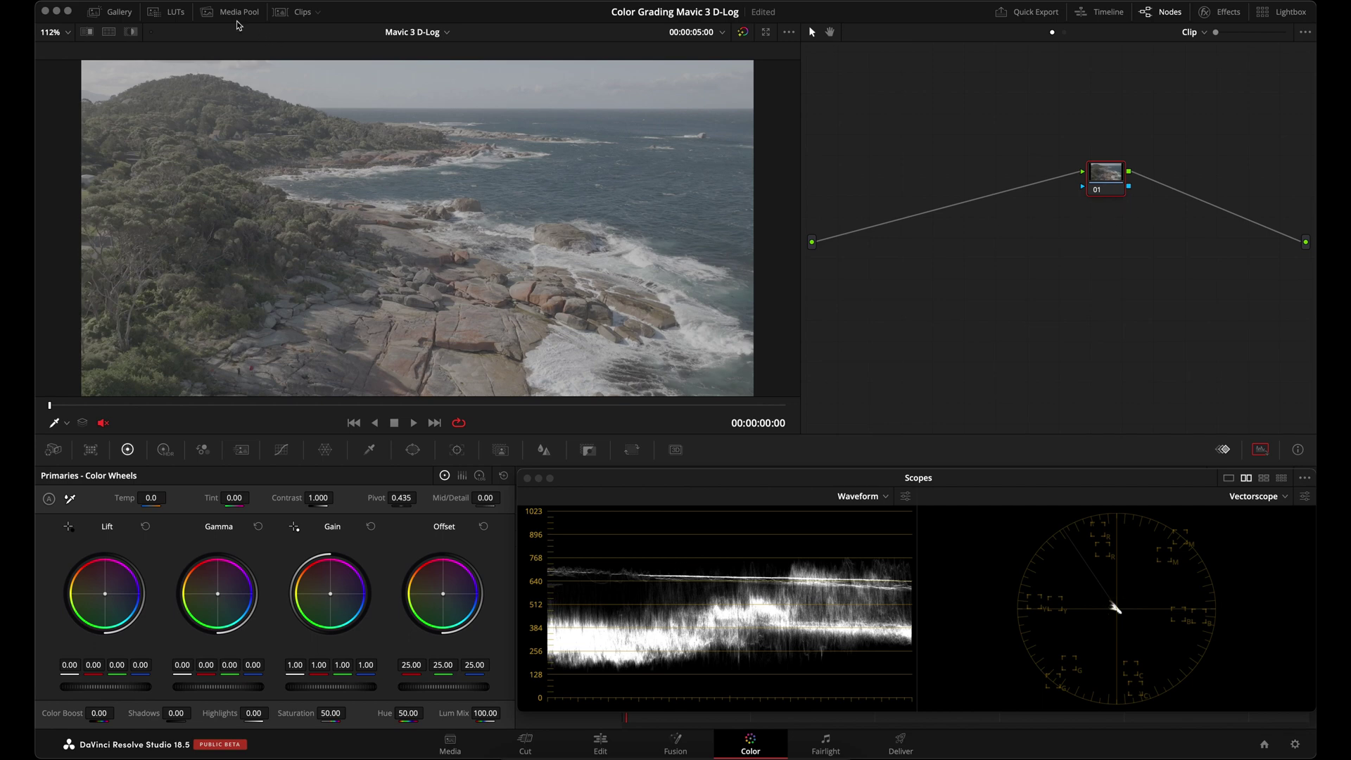
# - Show the LUT library with its DJI folder beside the ungraded coastal clip
pyautogui.click(174, 13)
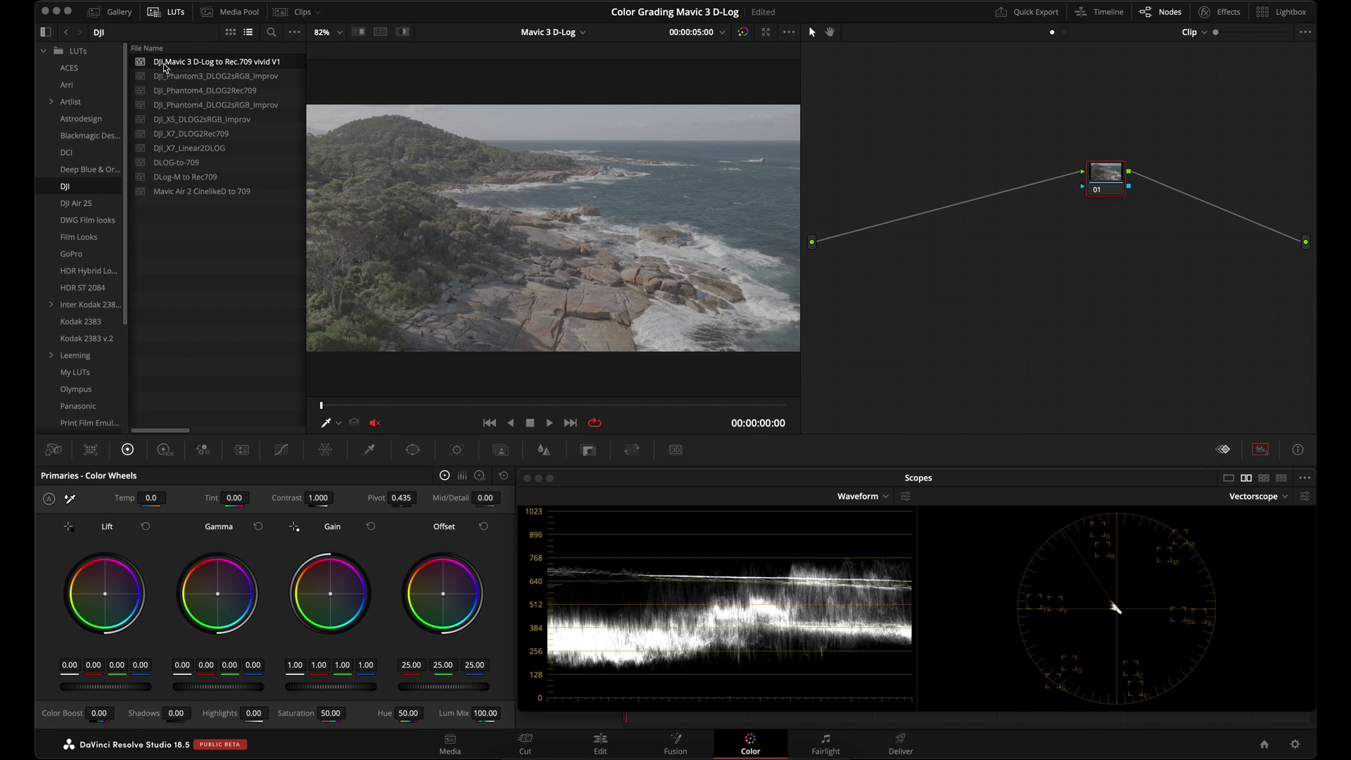
# - Apply the DJI Mavic 3 D-Log to Rec.709 vivid V1 LUT to node 01
pyautogui.click(240, 64)
pyautogui.moveTo(240, 63); pyautogui.dragTo(1106, 176)
pyautogui.click(164, 11)
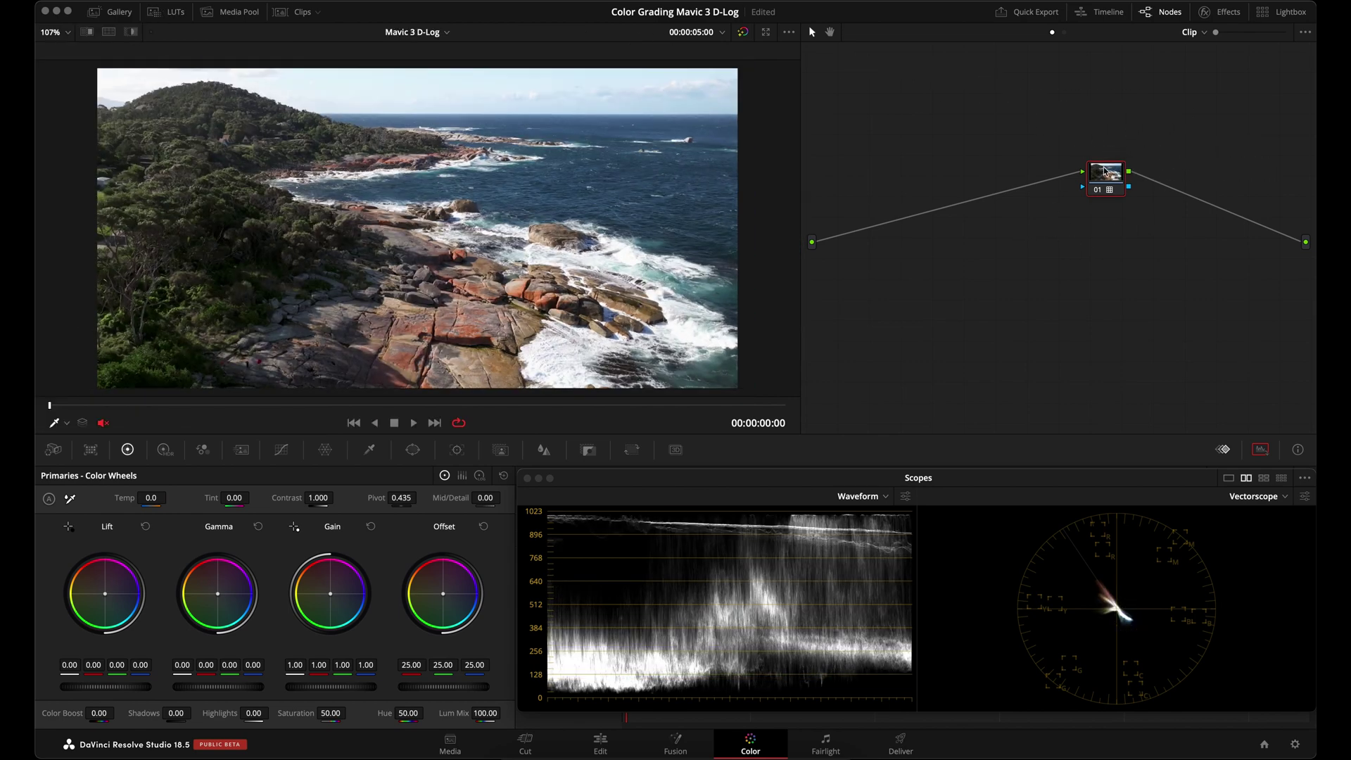
# - Insert a serial node labelled Primaries before the LUT and lower its contrast to 0.936
pyautogui.moveTo(1104, 171)
pyautogui.hotkey('shift', 's')
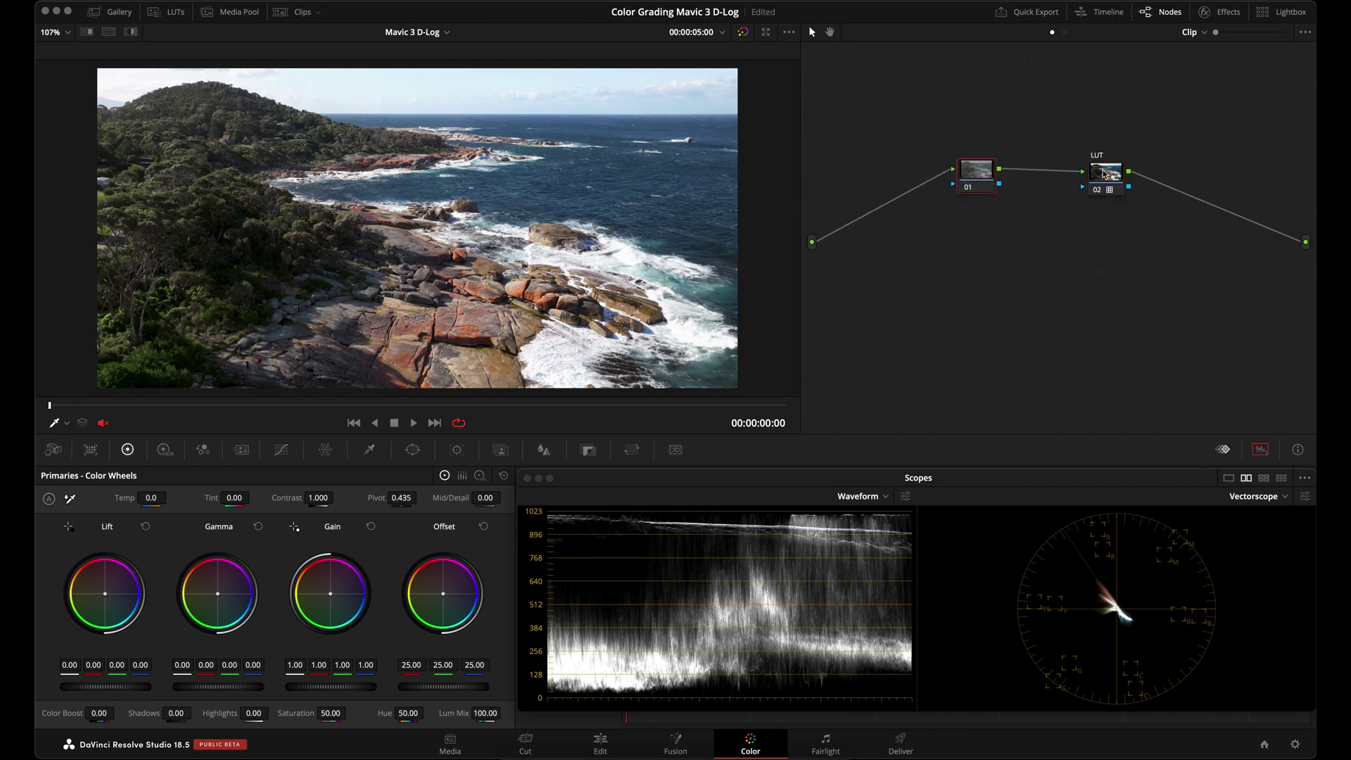
pyautogui.write('Primaries')
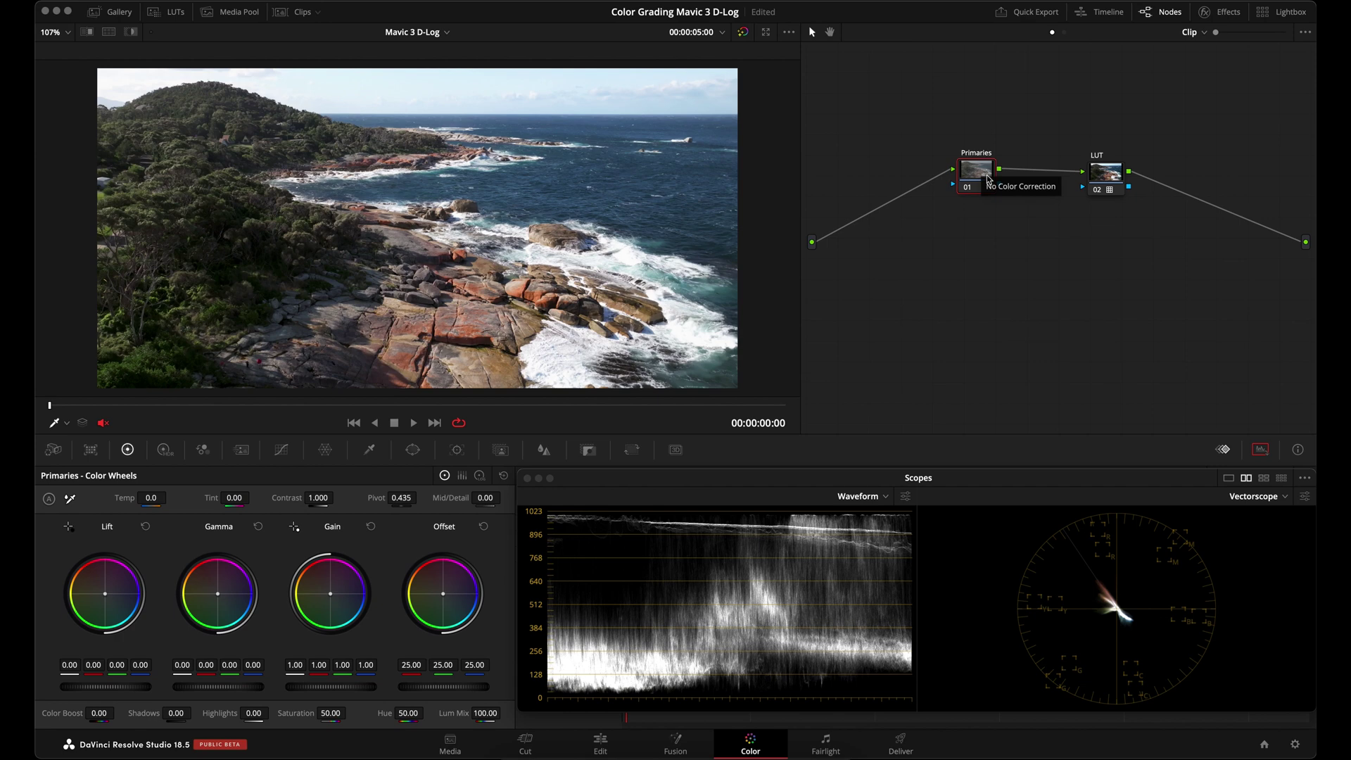
pyautogui.hotkey('alt', 'p')
pyautogui.hotkey('alt', 'p')
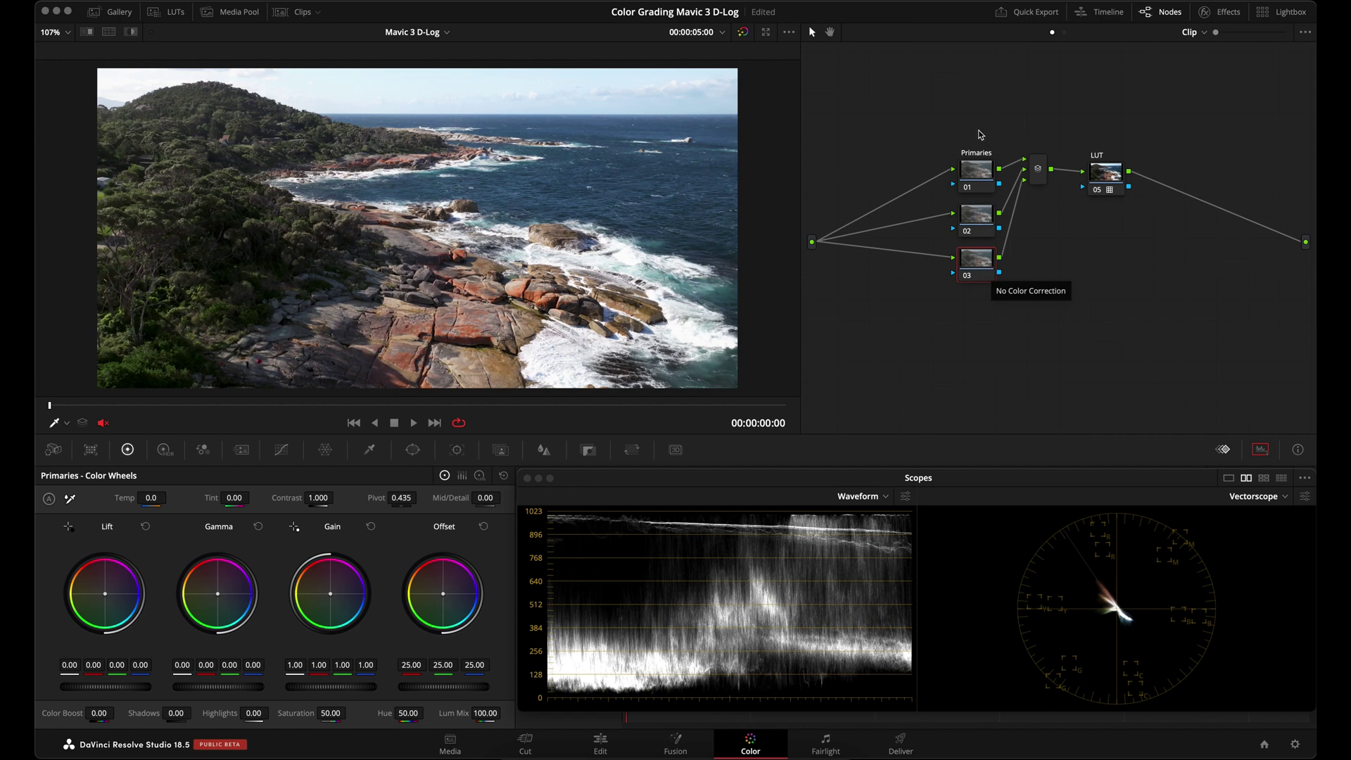
pyautogui.click(978, 215)
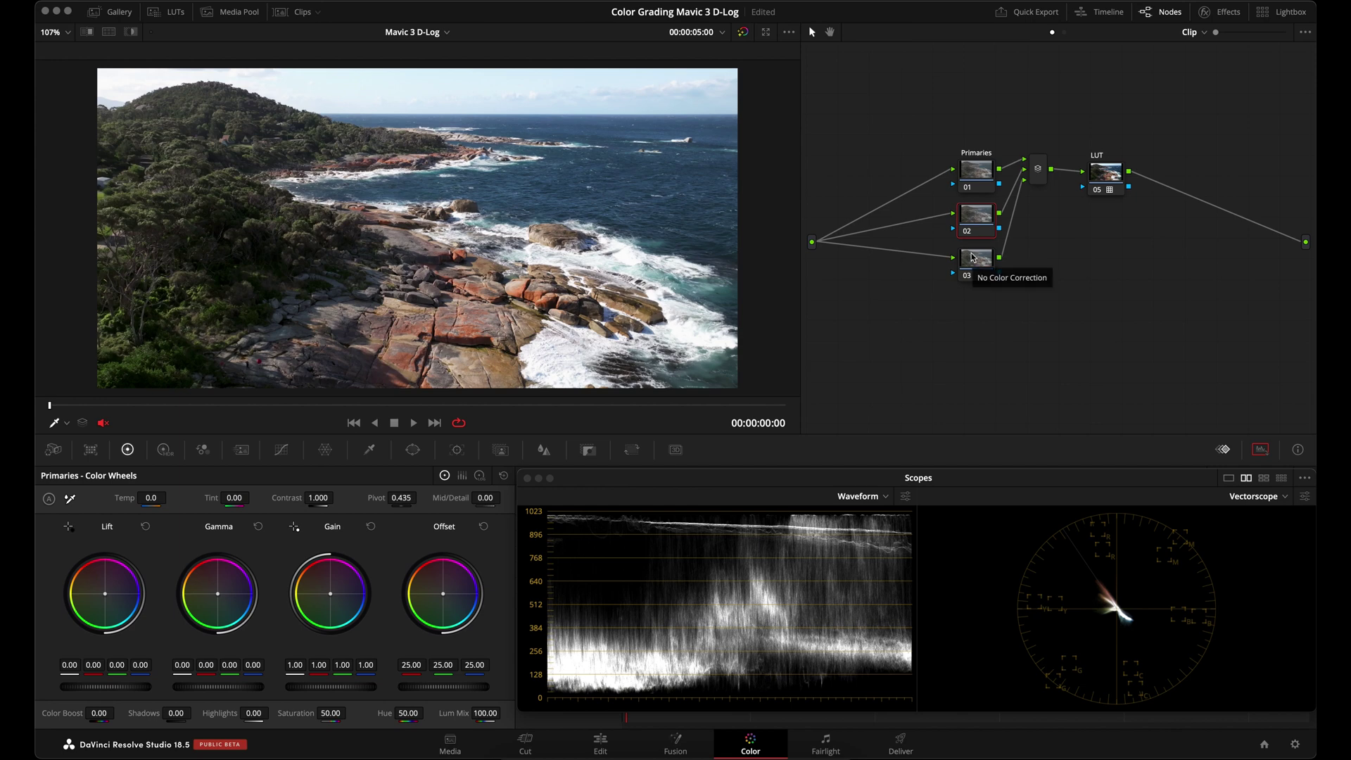
pyautogui.press('super+z')
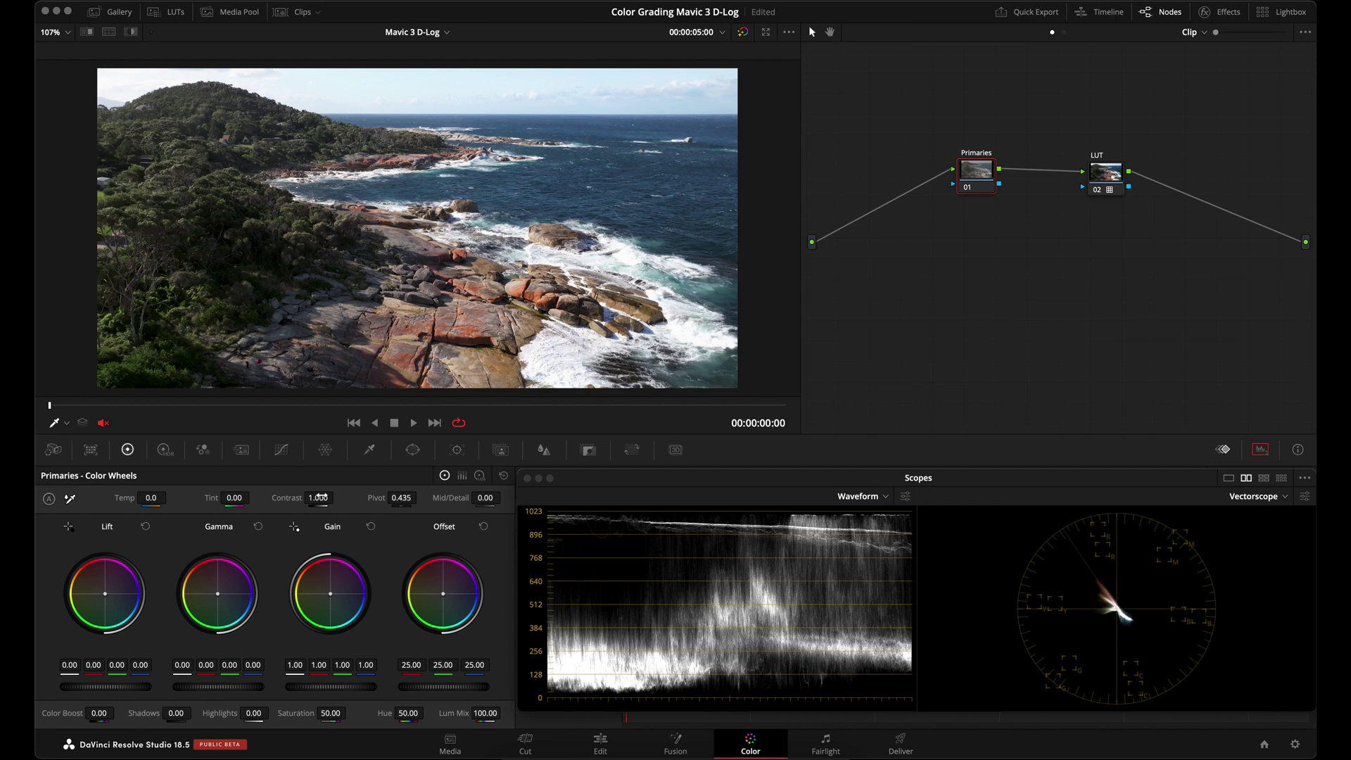
pyautogui.moveTo(318, 497); pyautogui.dragTo(297, 493)
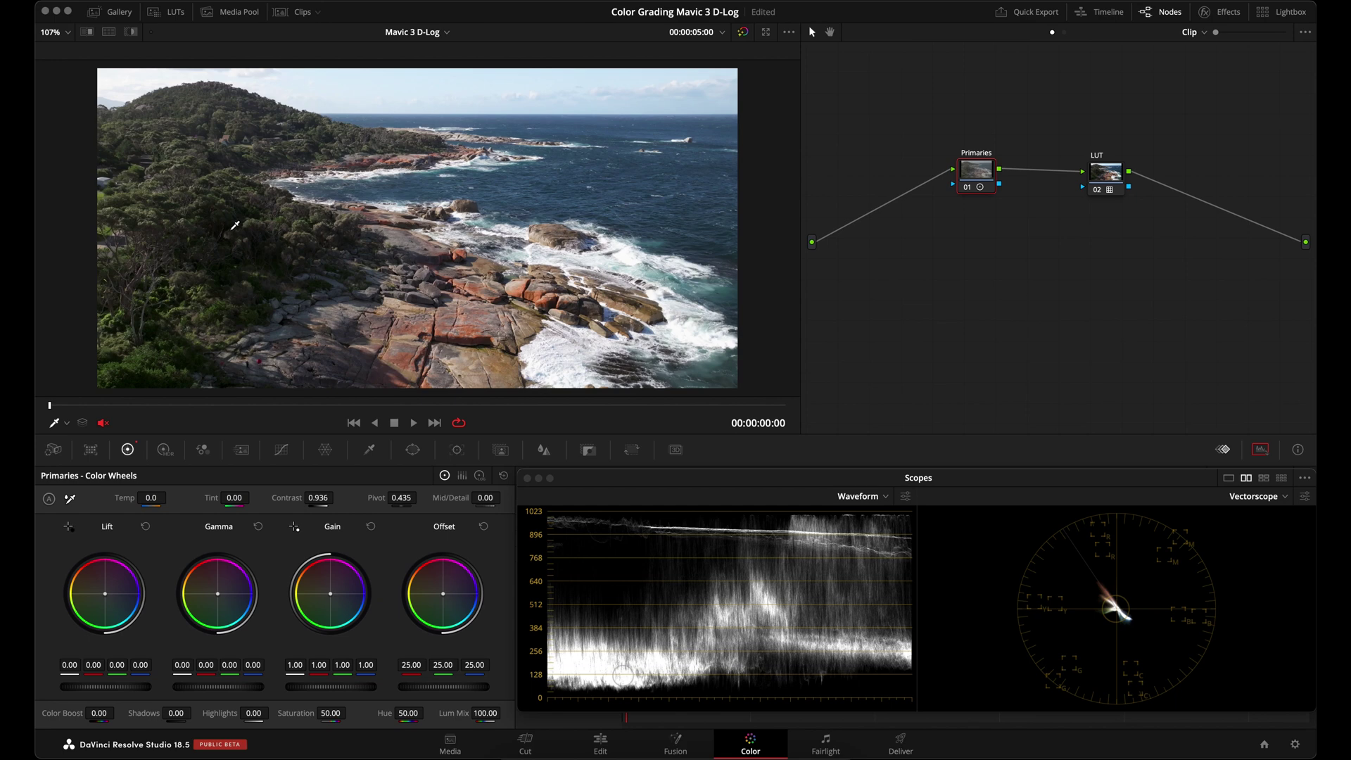
# - Set Primaries contrast to 0.894 and highlights to -18.00, save, then adjust saturation
pyautogui.doubleClick(283, 497)
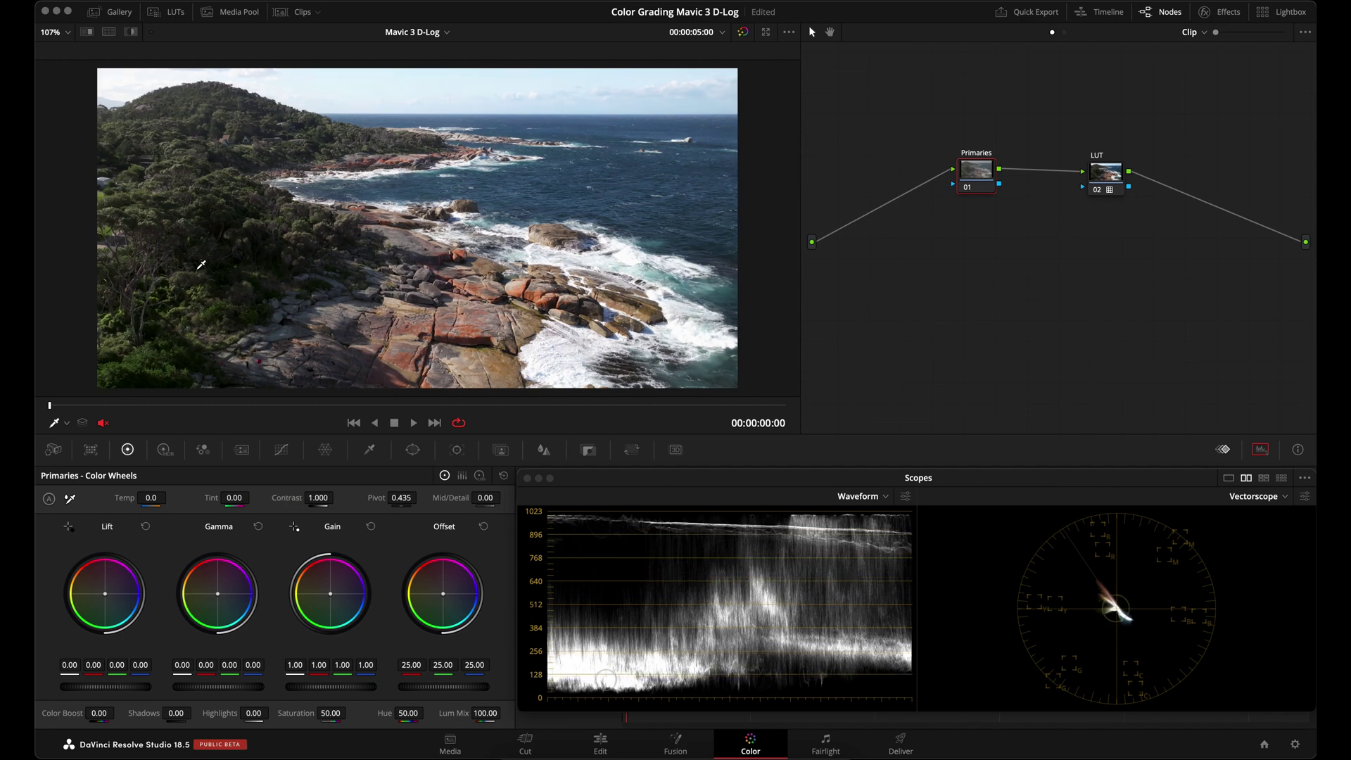
pyautogui.moveTo(295, 493)
pyautogui.mouseDown()
pyautogui.moveTo(199, 477)
pyautogui.moveTo(278, 477)
pyautogui.moveTo(263, 475)
pyautogui.mouseUp()
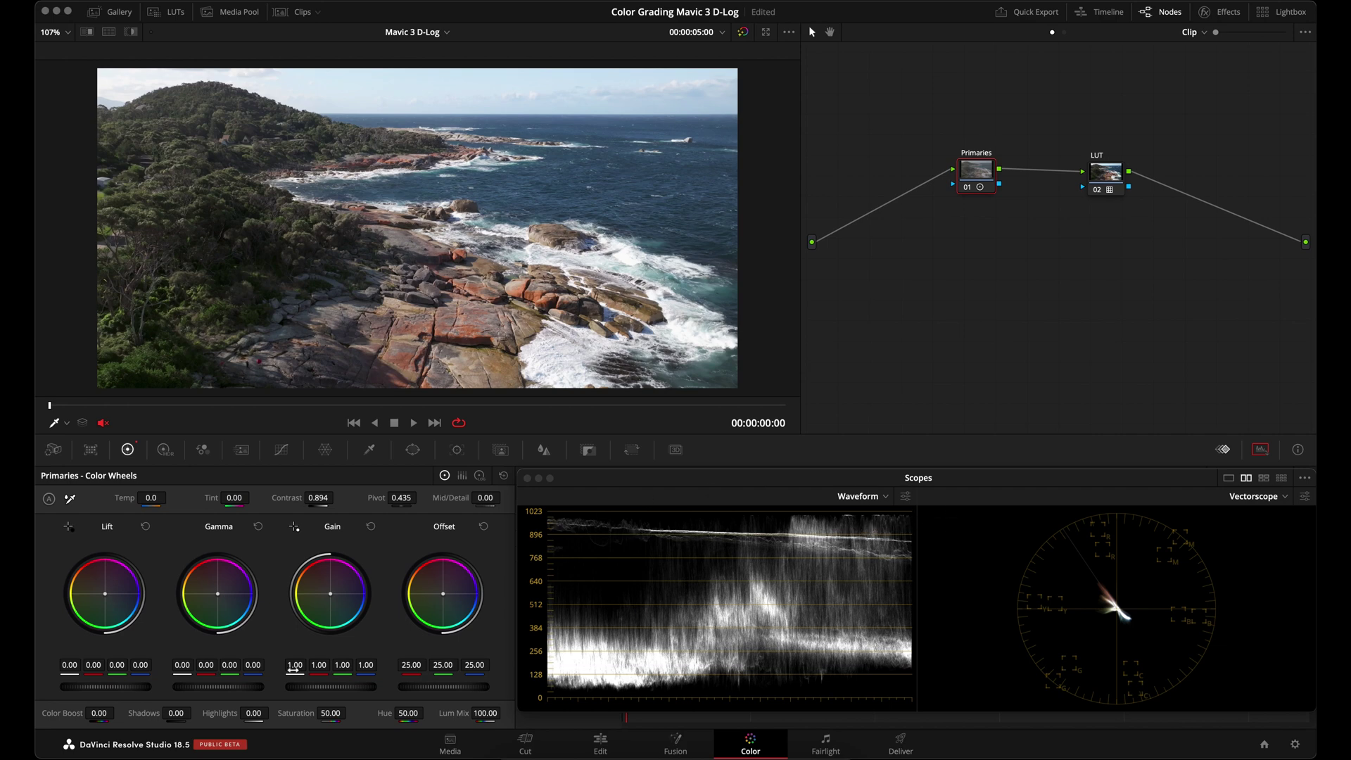
pyautogui.moveTo(254, 713)
pyautogui.mouseDown()
pyautogui.moveTo(233, 713)
pyautogui.moveTo(247, 715)
pyautogui.mouseUp()
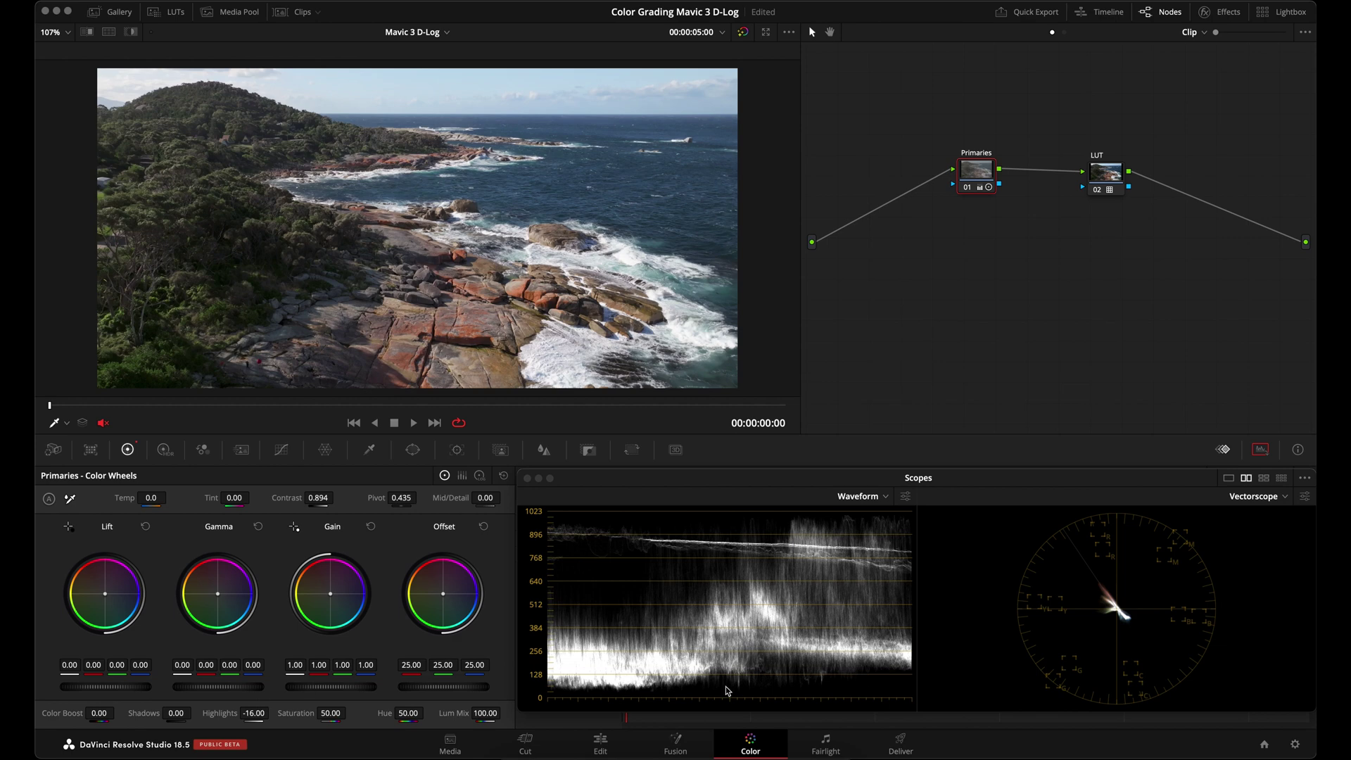
pyautogui.press('super+z')
pyautogui.press('super+s')
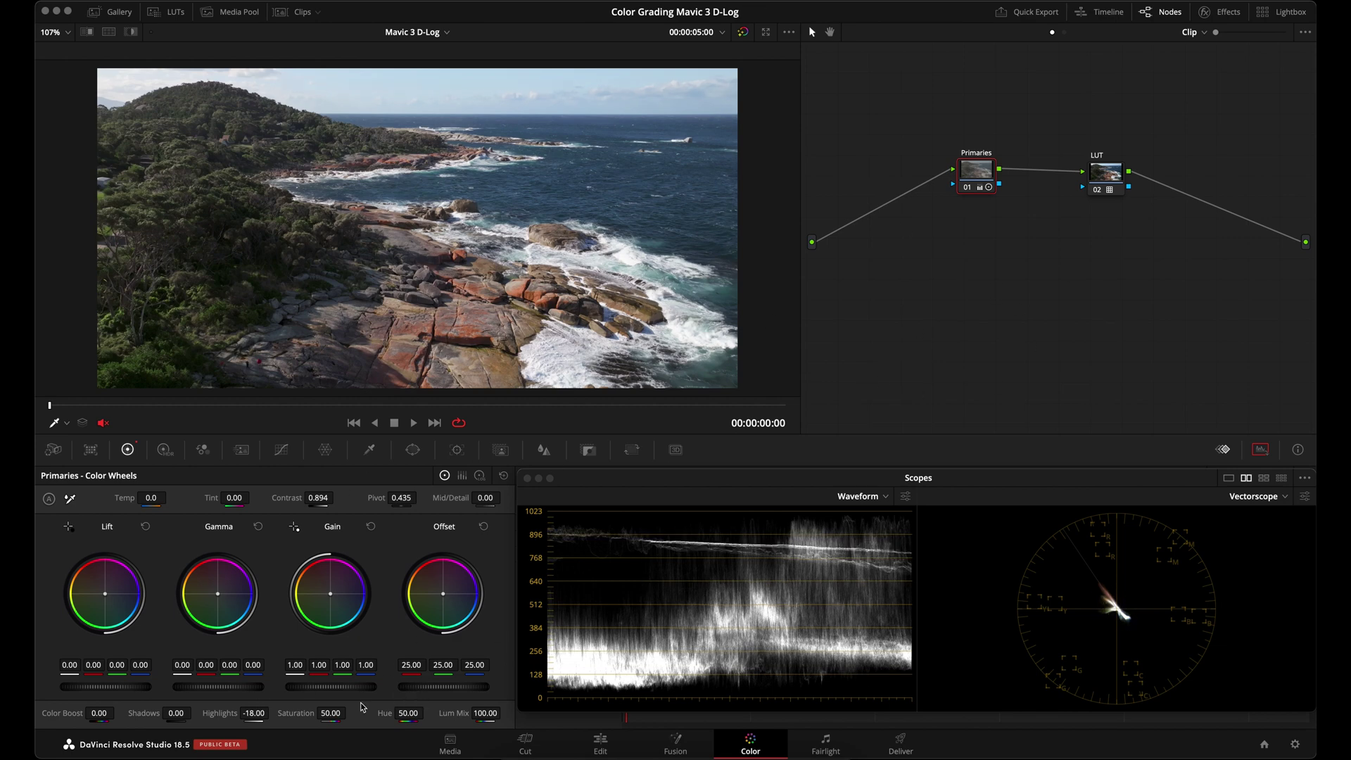
pyautogui.moveTo(328, 715); pyautogui.dragTo(325, 713)
pyautogui.moveTo(323, 713)
pyautogui.mouseDown()
pyautogui.moveTo(429, 713)
pyautogui.moveTo(342, 718)
pyautogui.moveTo(405, 712)
pyautogui.moveTo(365, 715)
pyautogui.mouseUp()
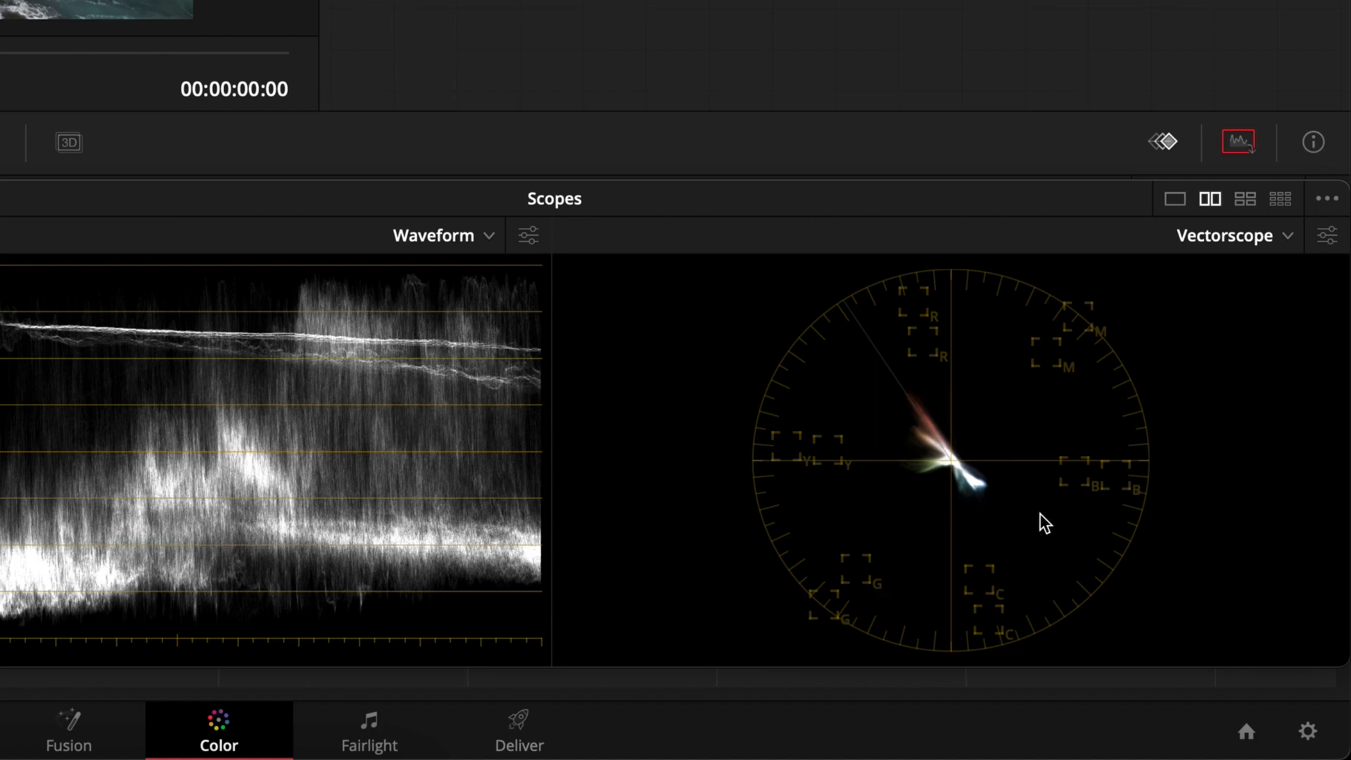
# - Set the vectorscope scale style to 75%+100% Targets and save the project
pyautogui.click(1327, 199)
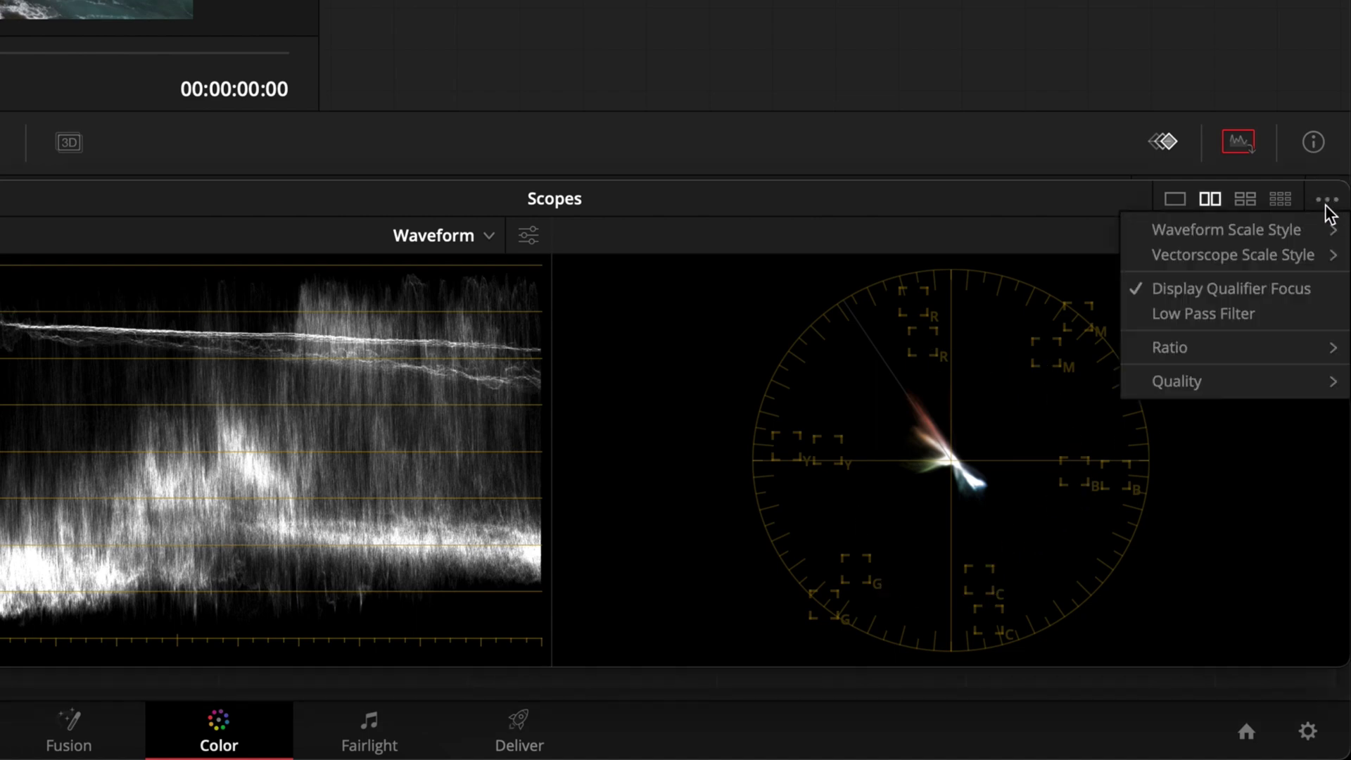
pyautogui.moveTo(1211, 254)
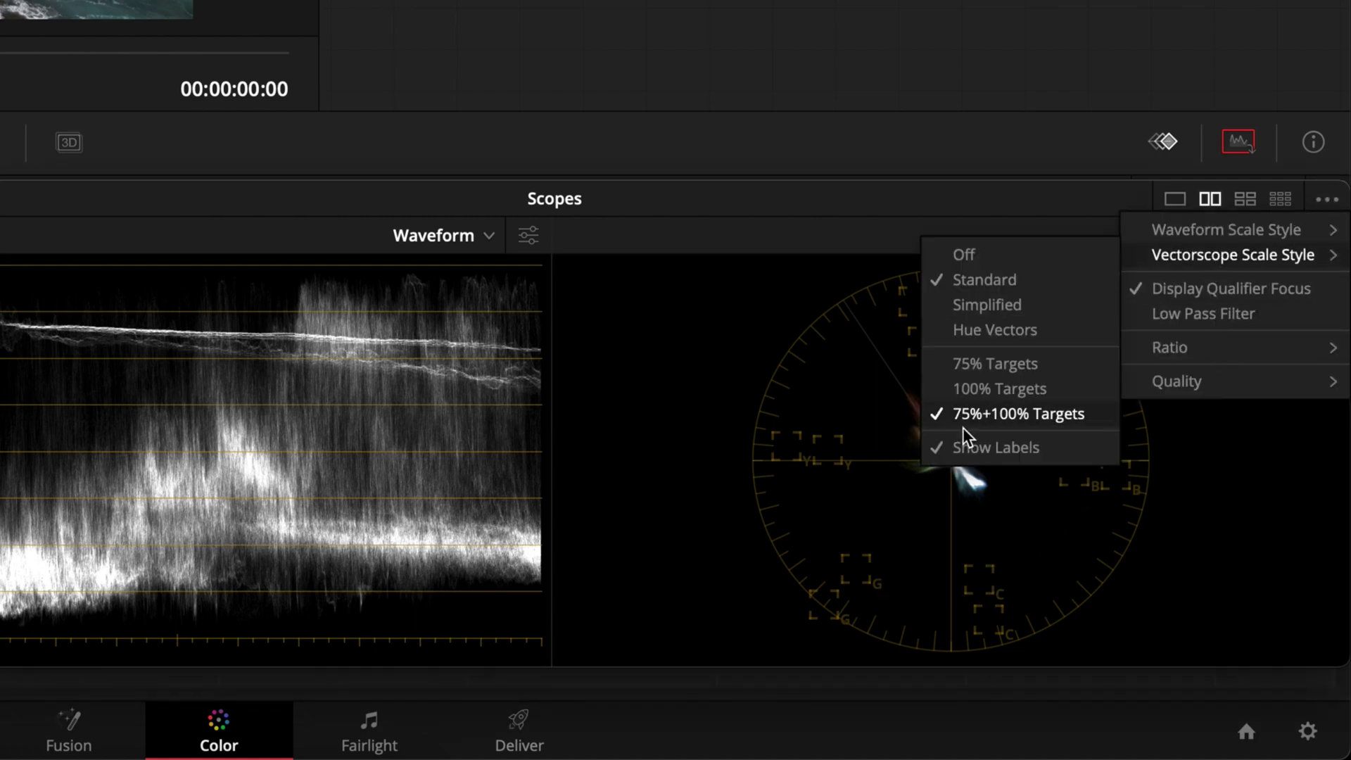
pyautogui.click(1018, 421)
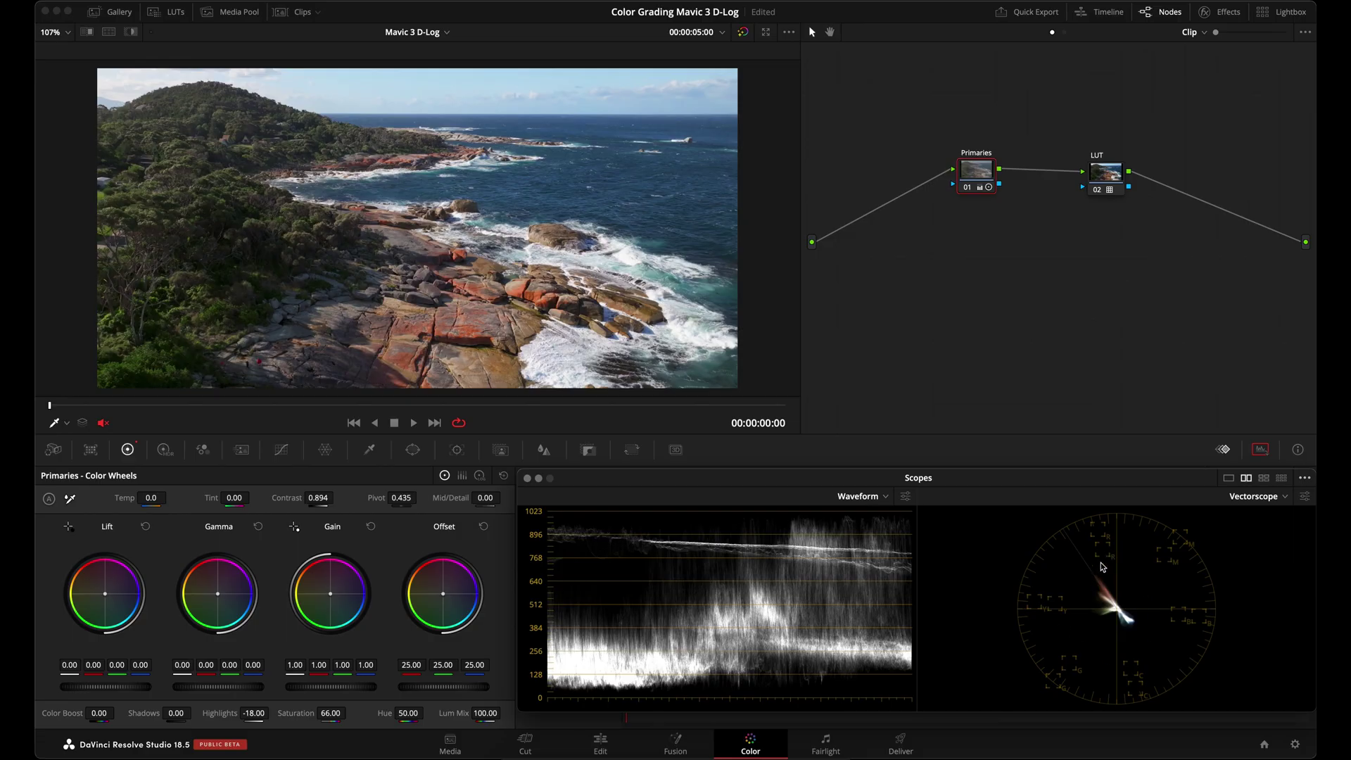
pyautogui.press('super+s')
# - Save the project with NR feeding parallel Contrast, Saturation and WB nodes into a mixer
pyautogui.click(1003, 211)
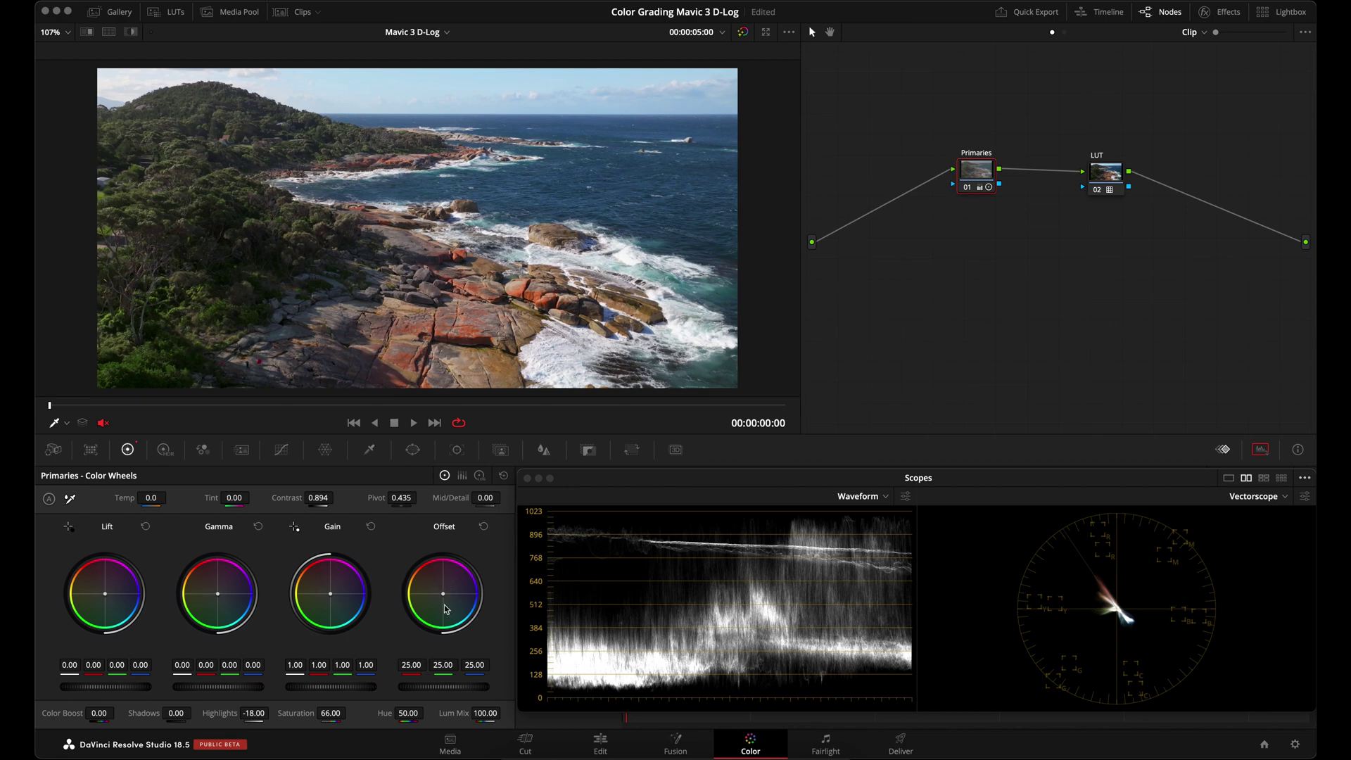
pyautogui.press('super+s')
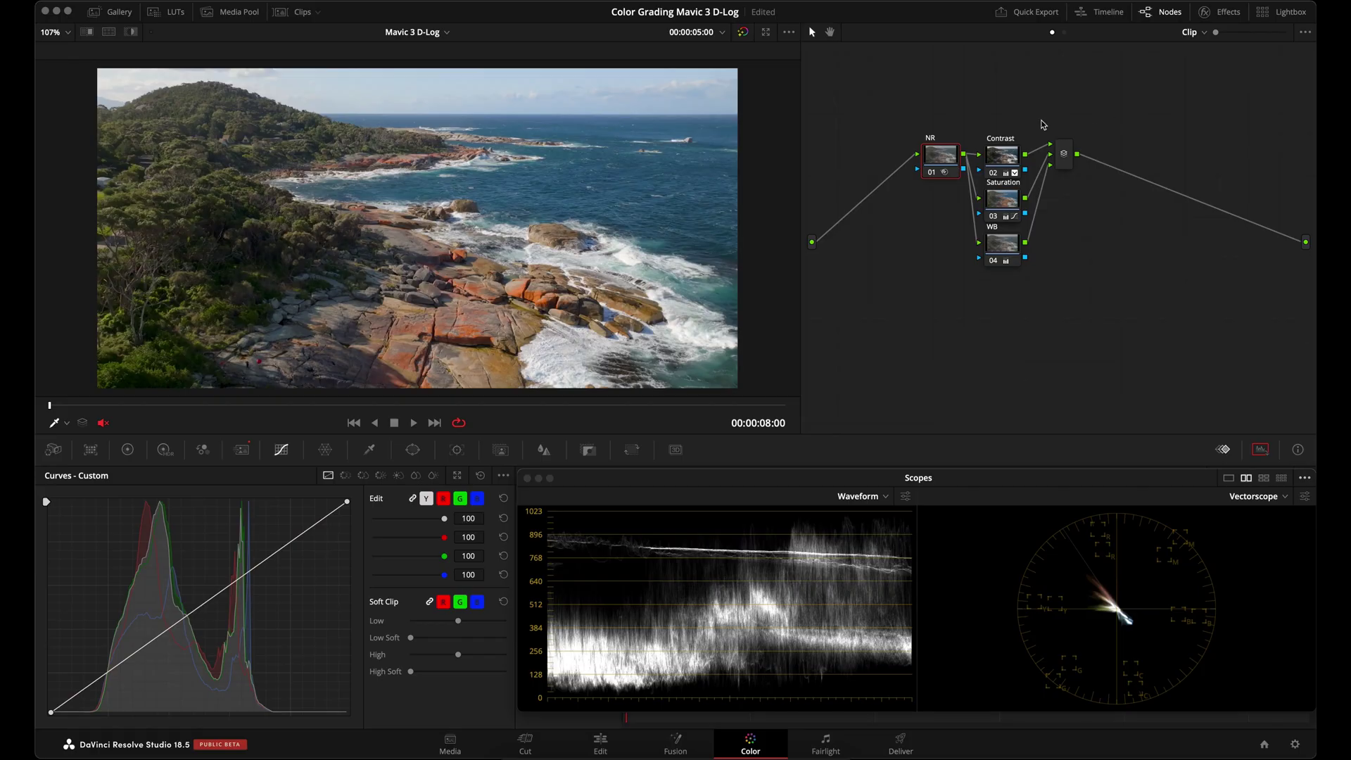
# - Move the NR node left and reset the Contrast, Saturation and WB node grades
pyautogui.click(1006, 202)
pyautogui.moveTo(939, 158); pyautogui.dragTo(910, 157)
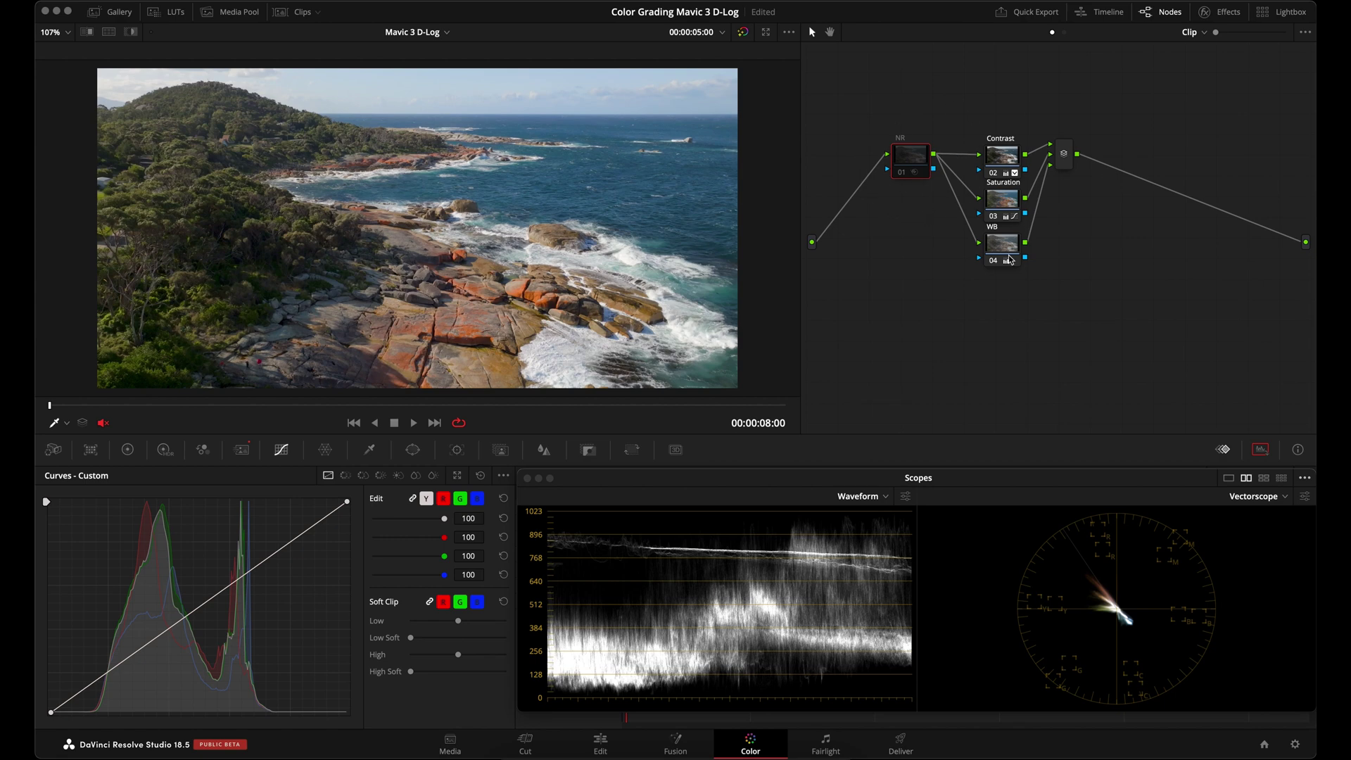
pyautogui.rightClick(1003, 156)
pyautogui.click(1042, 157)
pyautogui.rightClick(1007, 200)
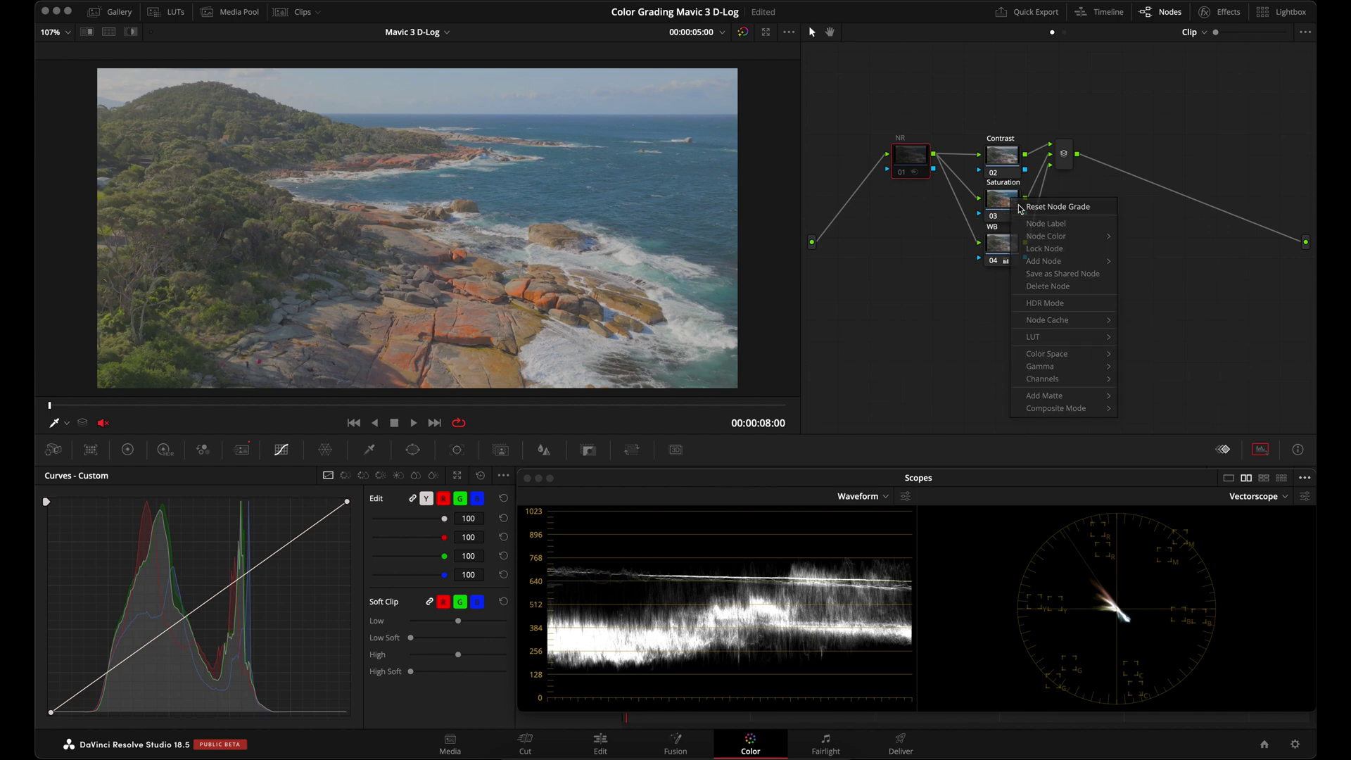
pyautogui.click(1041, 200)
pyautogui.rightClick(1016, 256)
pyautogui.click(1017, 256)
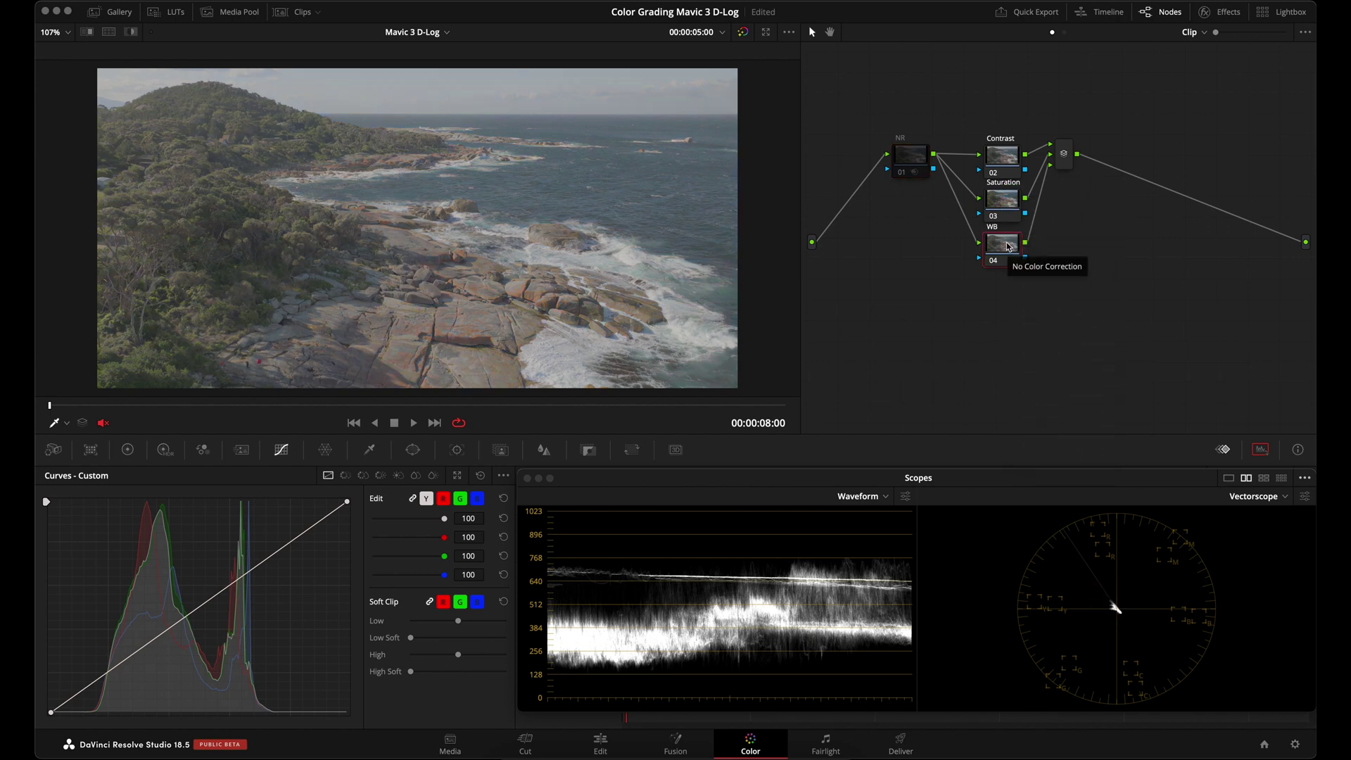
# - On the Contrast node, unlink the YRGB curves and enable Editable Splines
pyautogui.click(1007, 163)
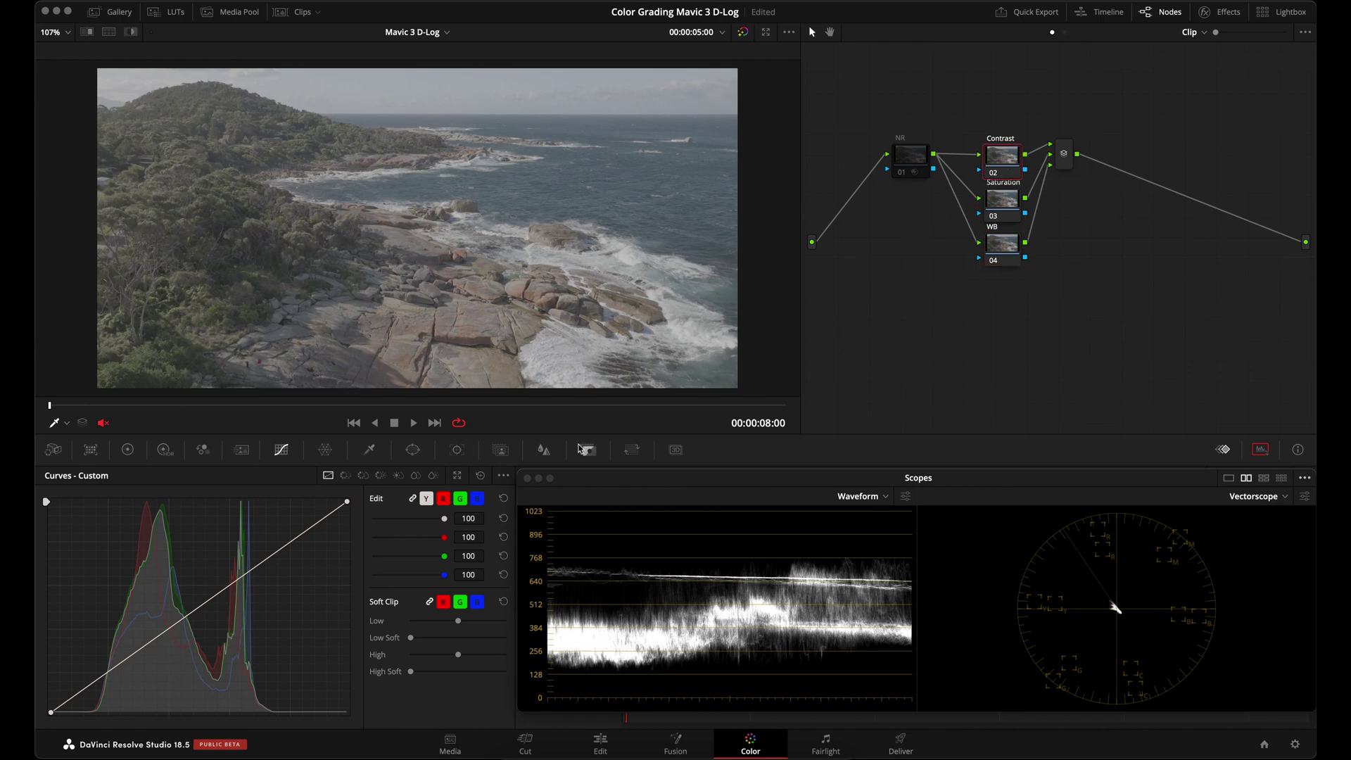
pyautogui.click(427, 500)
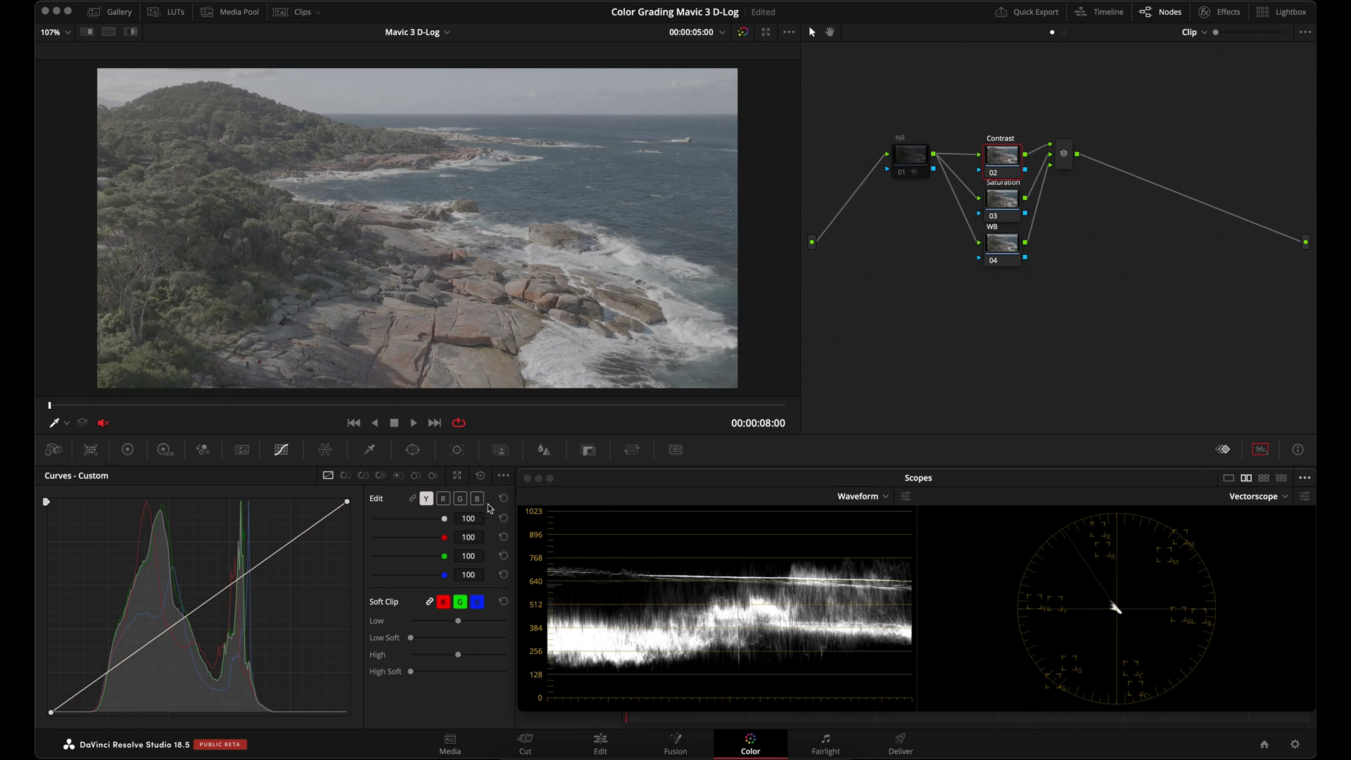
pyautogui.click(413, 498)
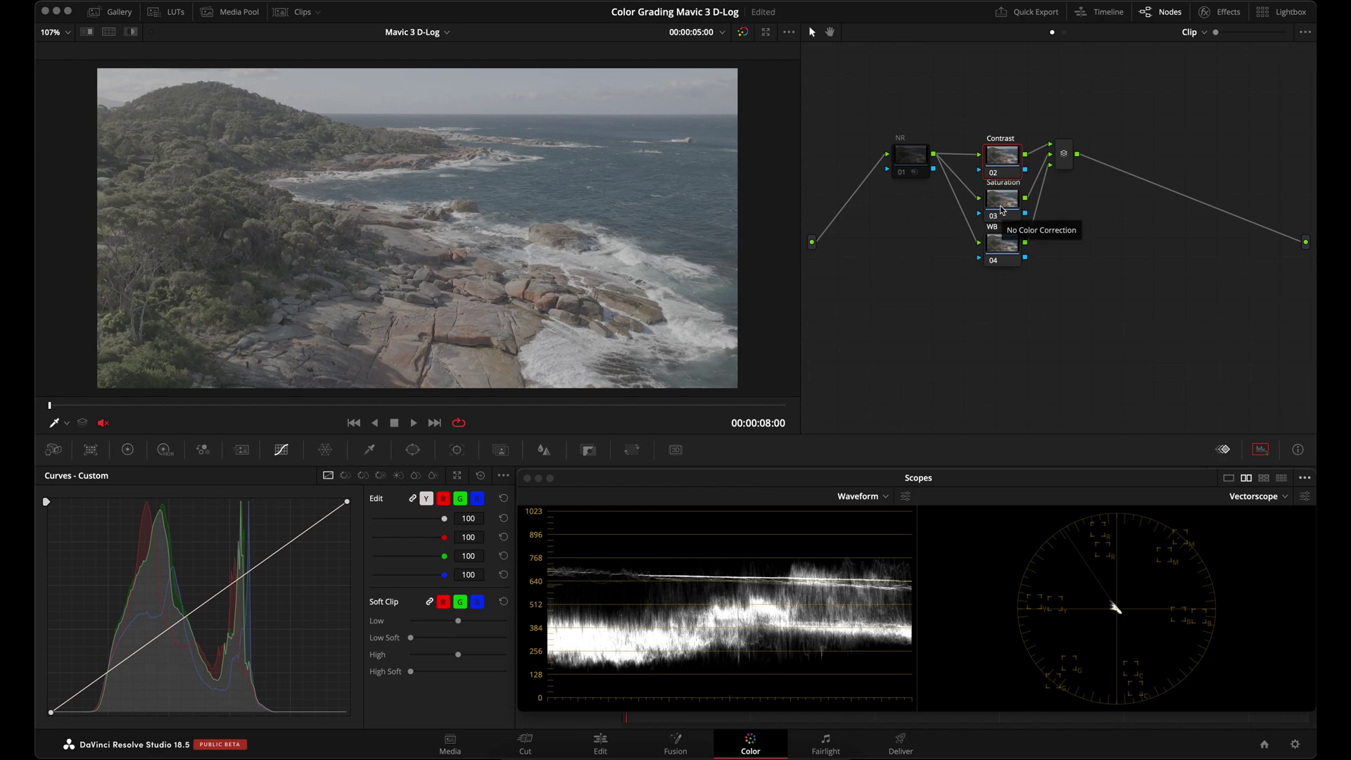
pyautogui.click(413, 498)
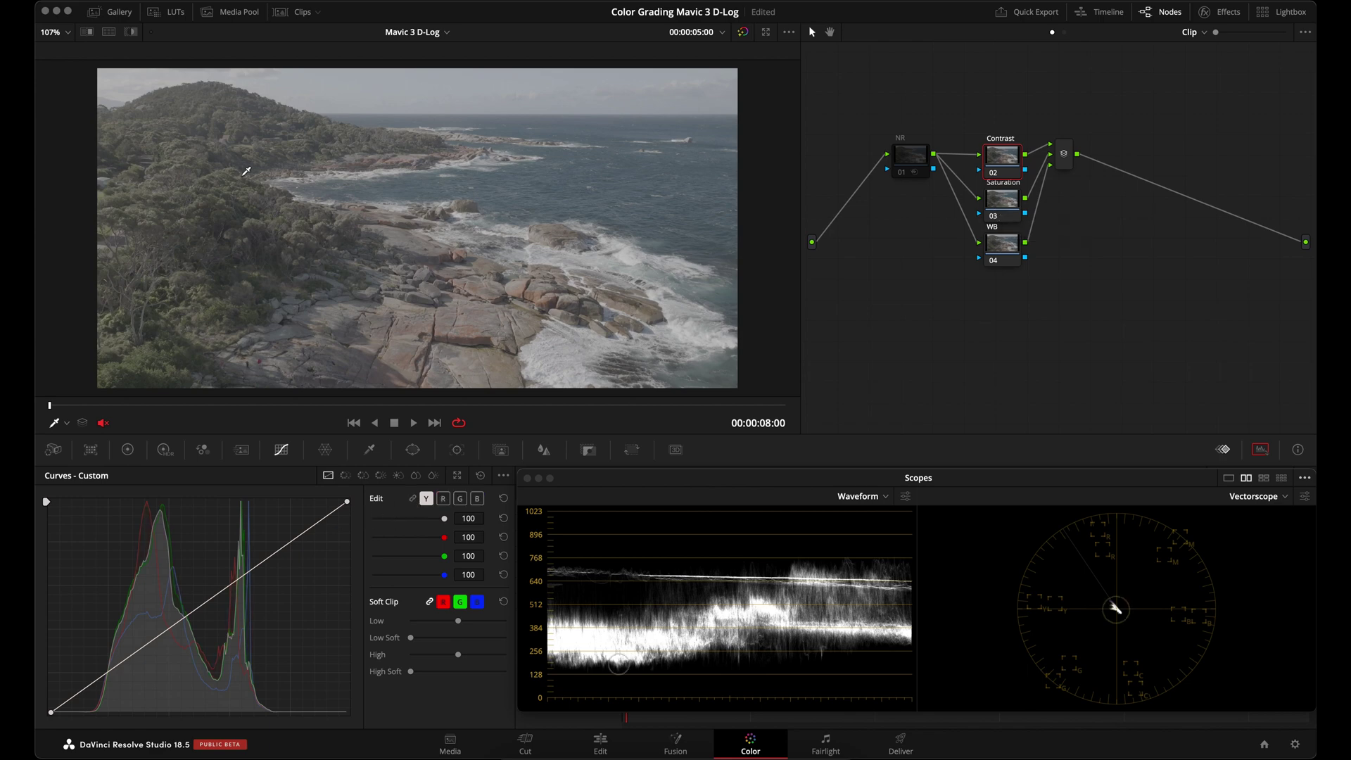
pyautogui.click(502, 476)
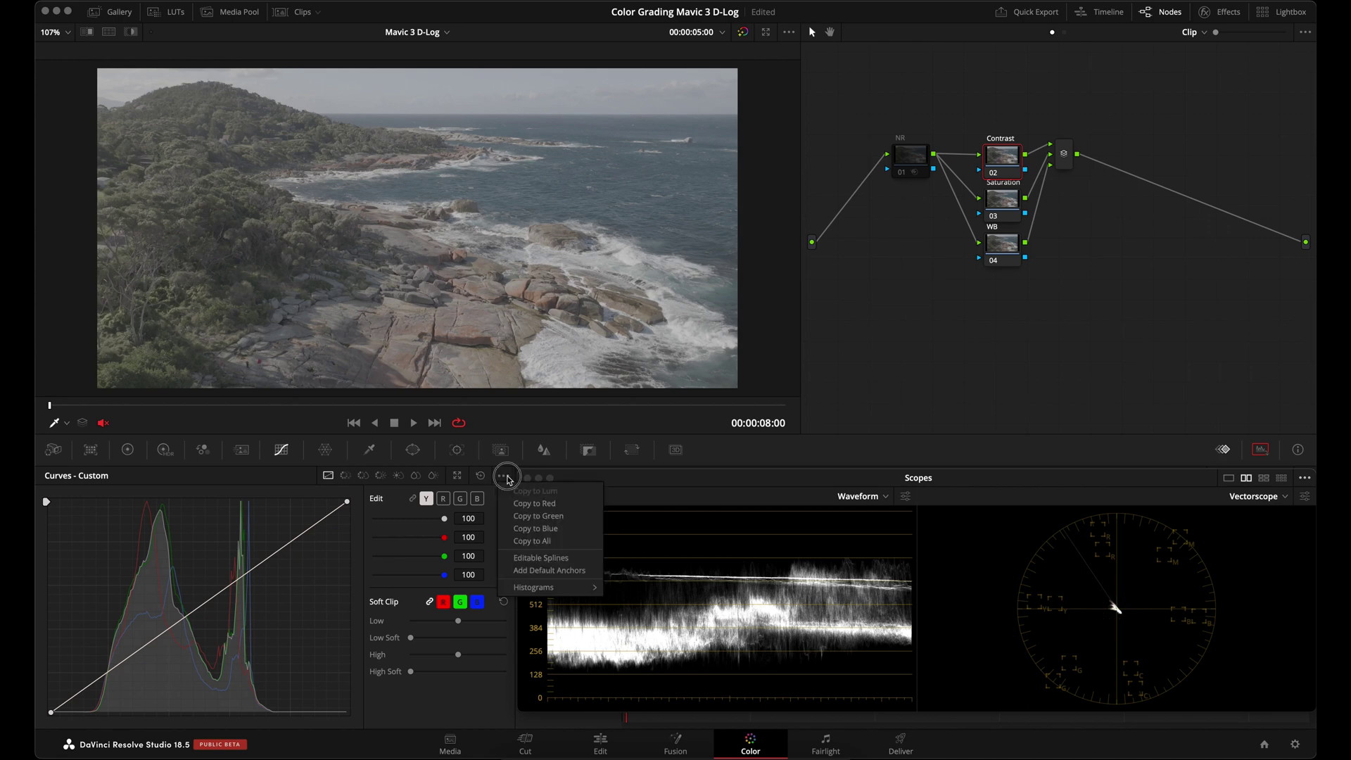
pyautogui.click(577, 558)
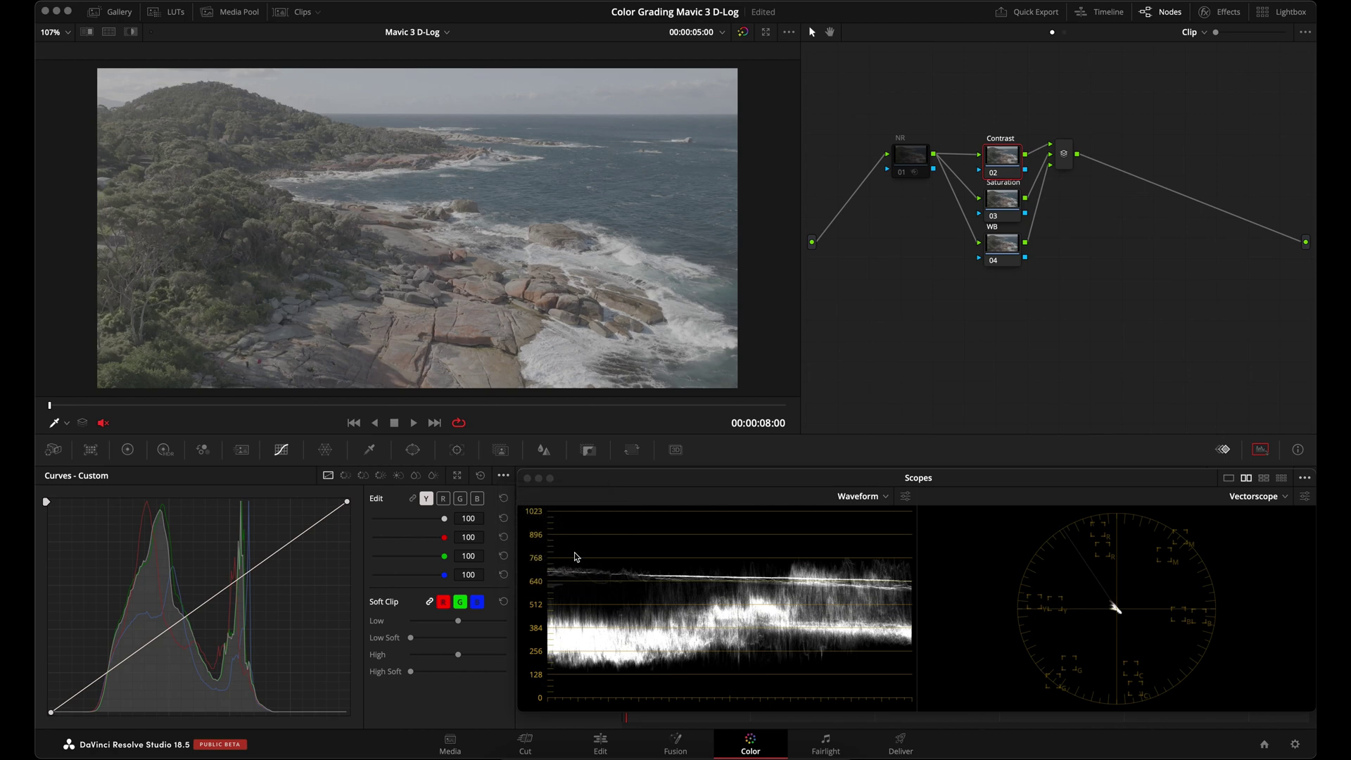
# - Bend the Contrast node's luminance curve into an S, deepening shadows and flattening highlights
pyautogui.moveTo(248, 572); pyautogui.dragTo(232, 517)
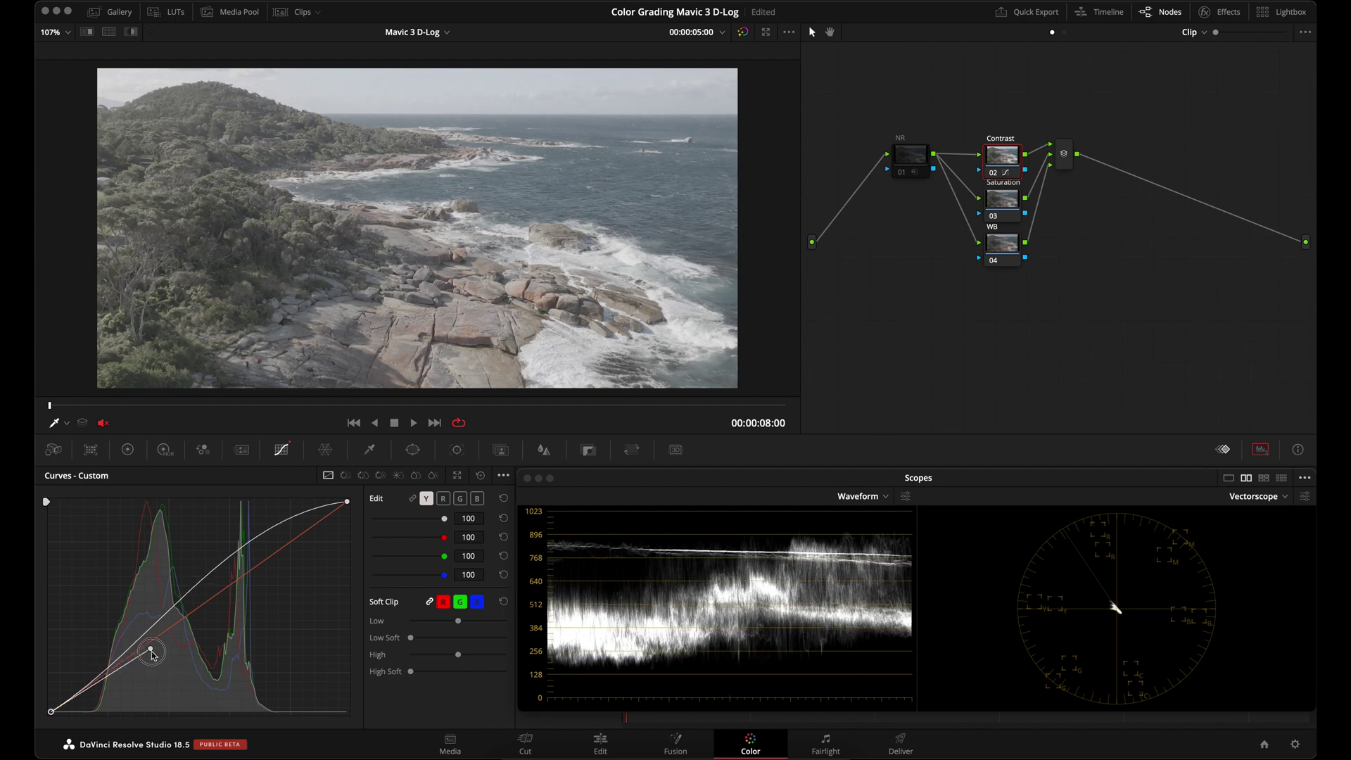
pyautogui.moveTo(152, 655); pyautogui.dragTo(155, 717)
pyautogui.click(347, 504)
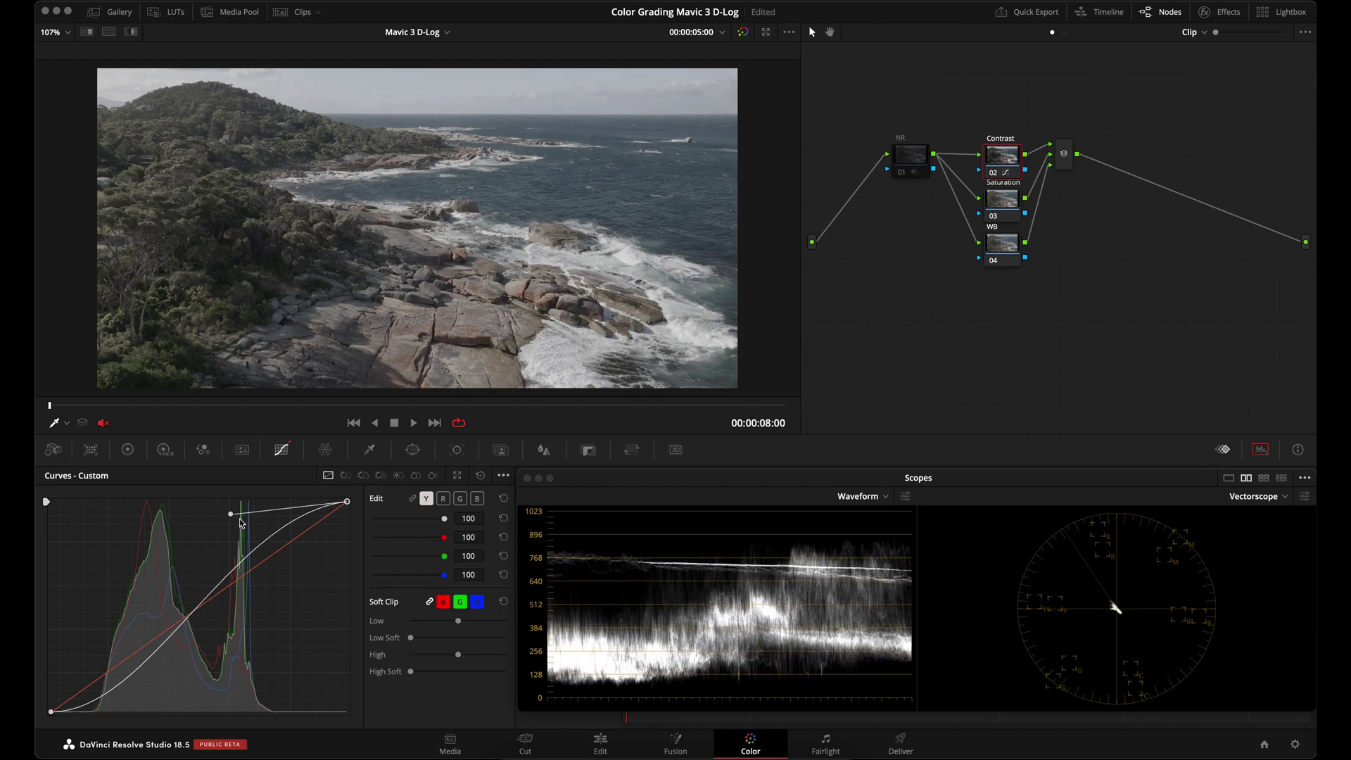
pyautogui.moveTo(233, 519); pyautogui.dragTo(179, 503)
# - Lengthen the bottom-left shadow handle to deepen the shadows further, and save
pyautogui.click(53, 711)
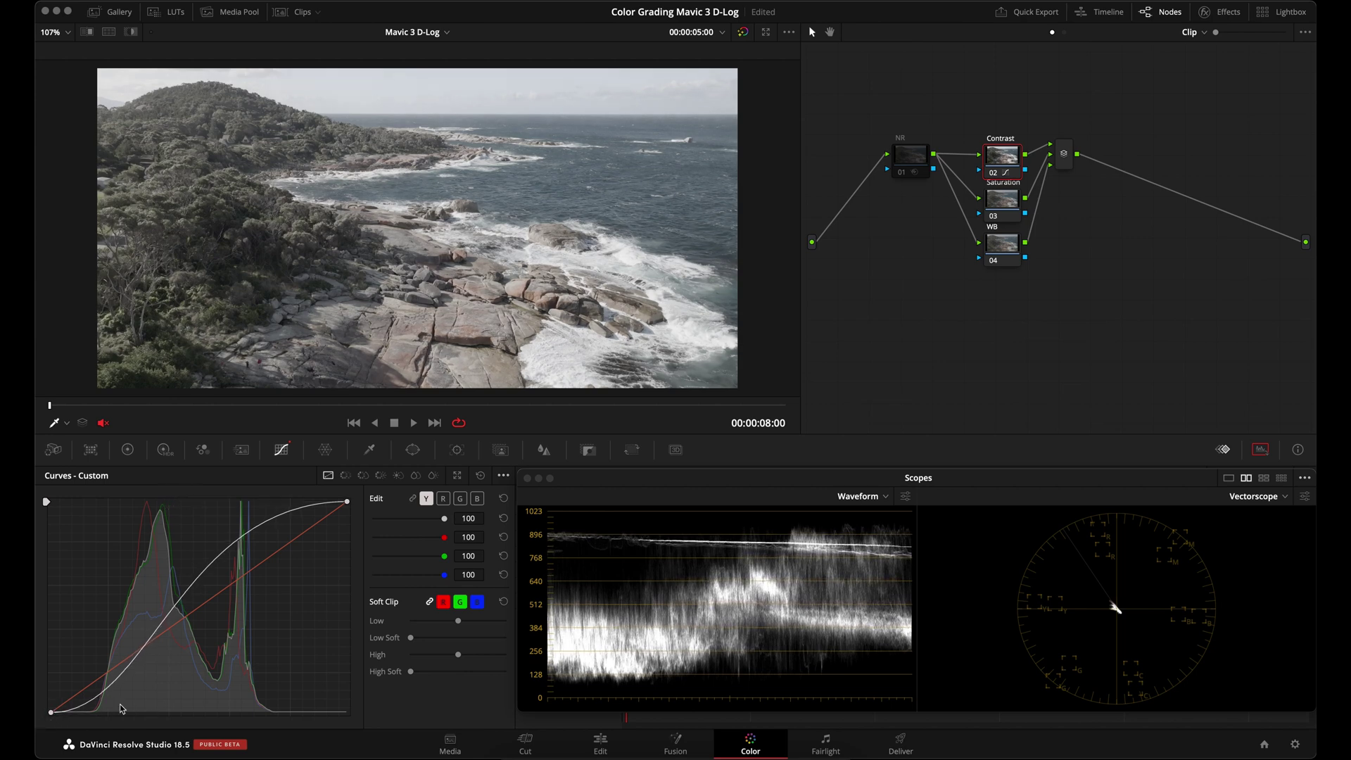
pyautogui.click(51, 713)
pyautogui.moveTo(150, 713); pyautogui.dragTo(185, 709)
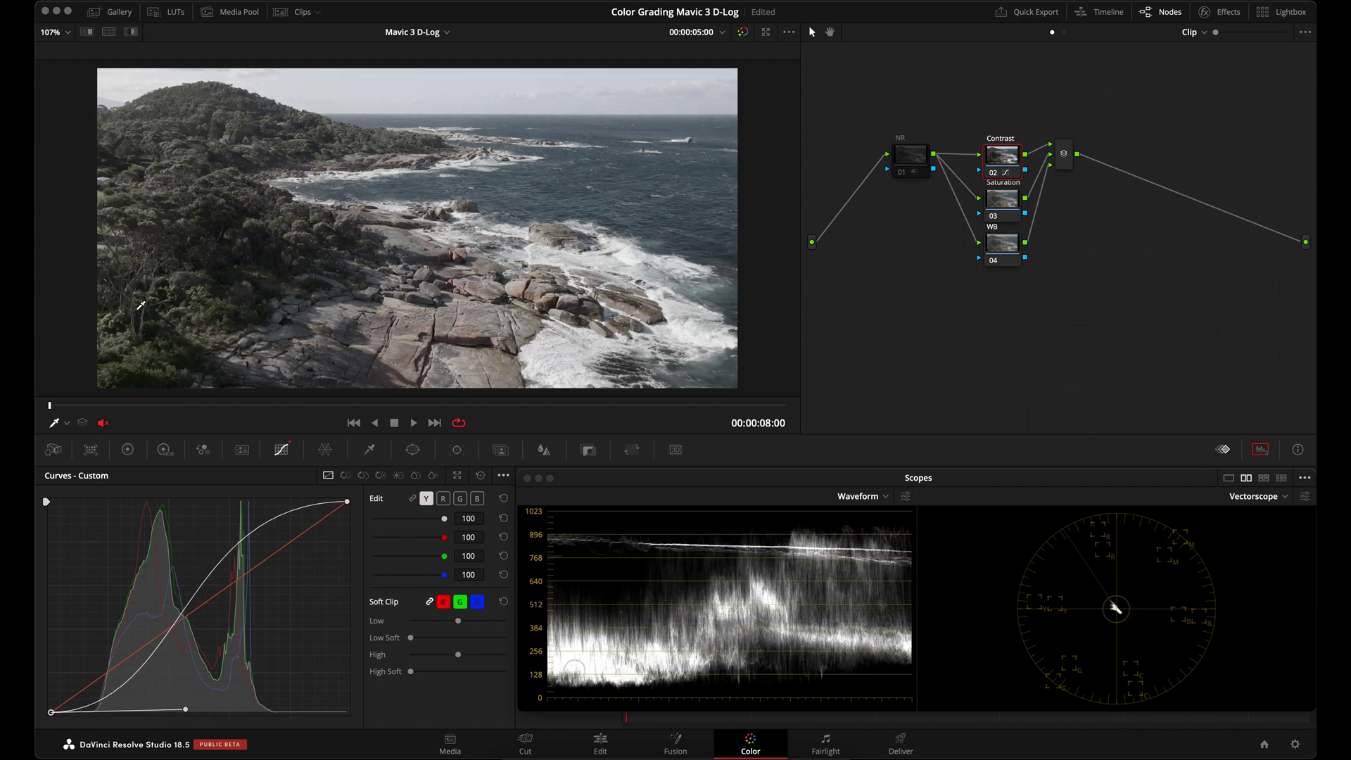
pyautogui.moveTo(188, 713); pyautogui.dragTo(197, 725)
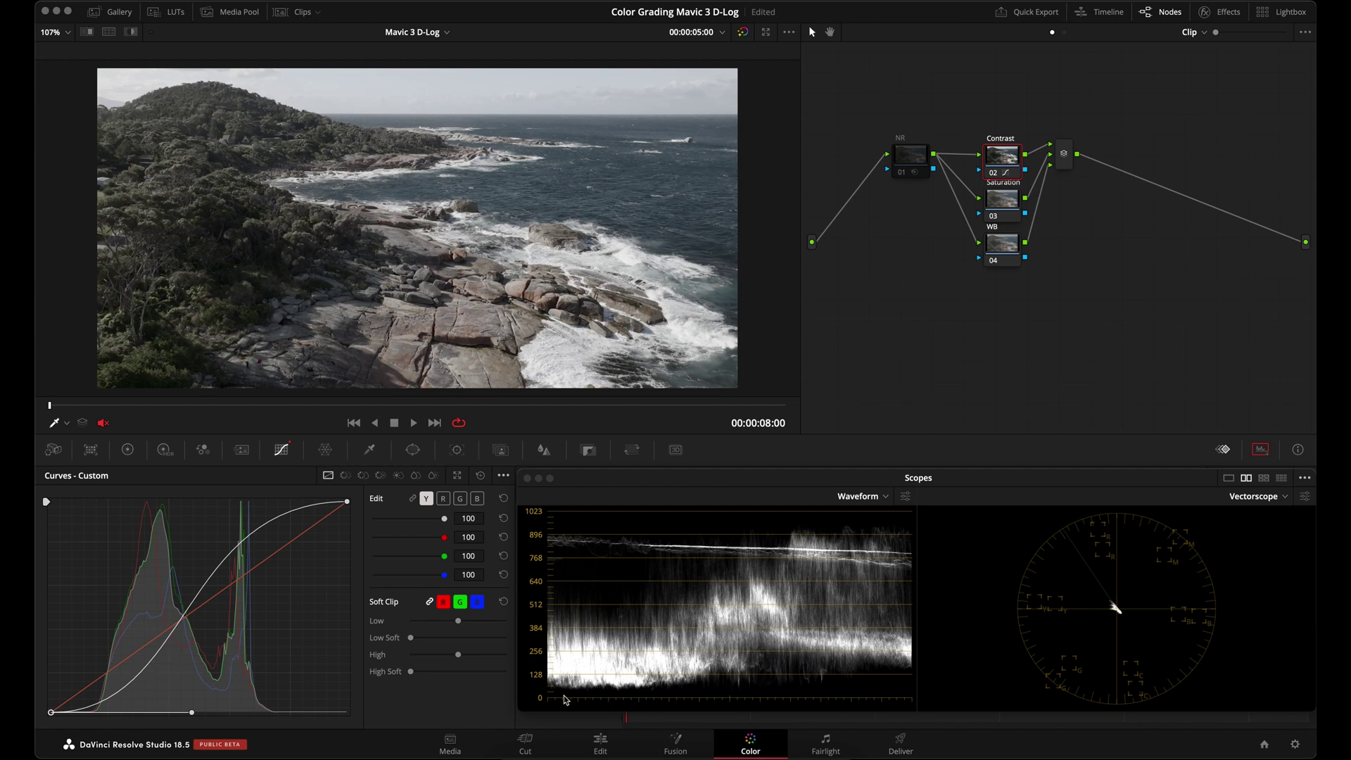
pyautogui.press('super+s')
# - Swing the top-right handle left to steepen the curve and brighten the coastline highlights
pyautogui.click(347, 502)
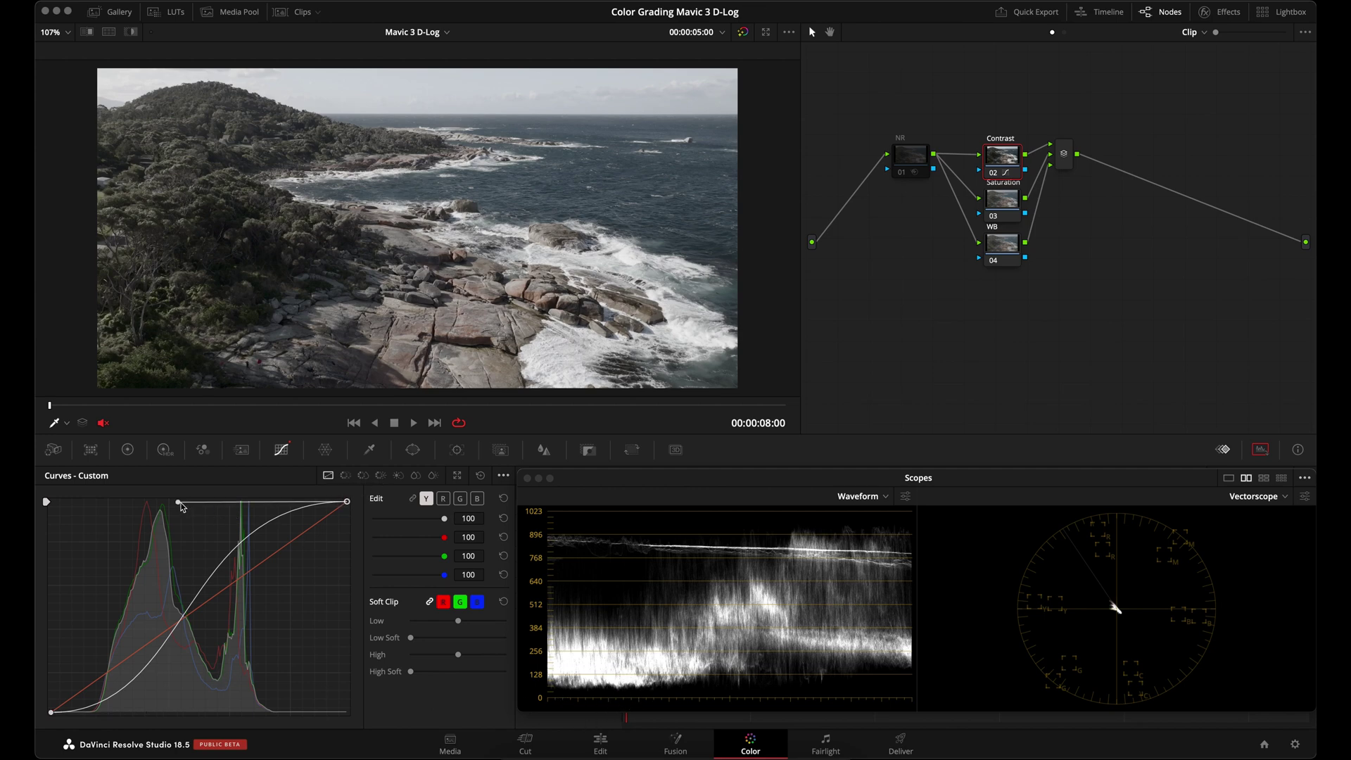
pyautogui.moveTo(179, 503); pyautogui.dragTo(155, 505)
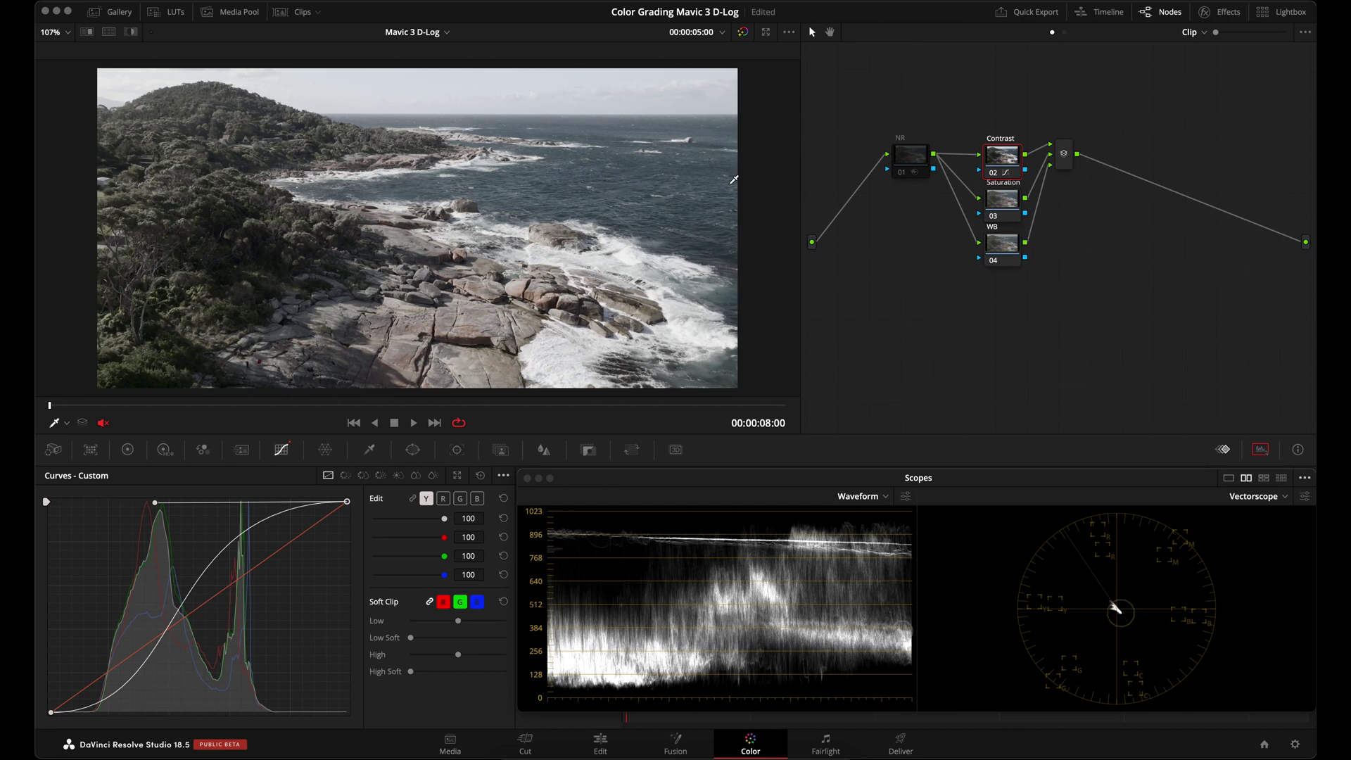
pyautogui.click(997, 202)
# - Double the Saturation node's saturation to 100 and bring up its Lum vs Sat curve
pyautogui.click(128, 450)
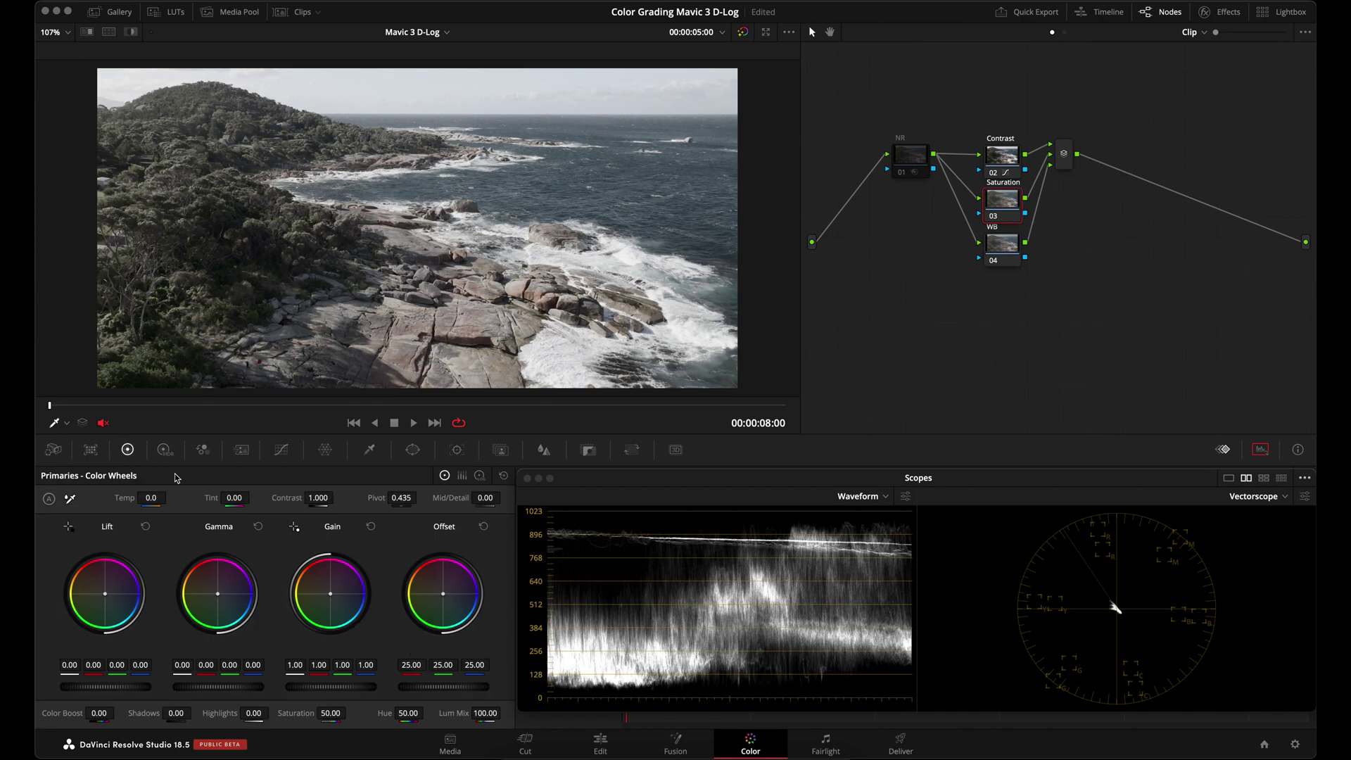
pyautogui.moveTo(291, 715); pyautogui.dragTo(825, 698)
pyautogui.click(285, 447)
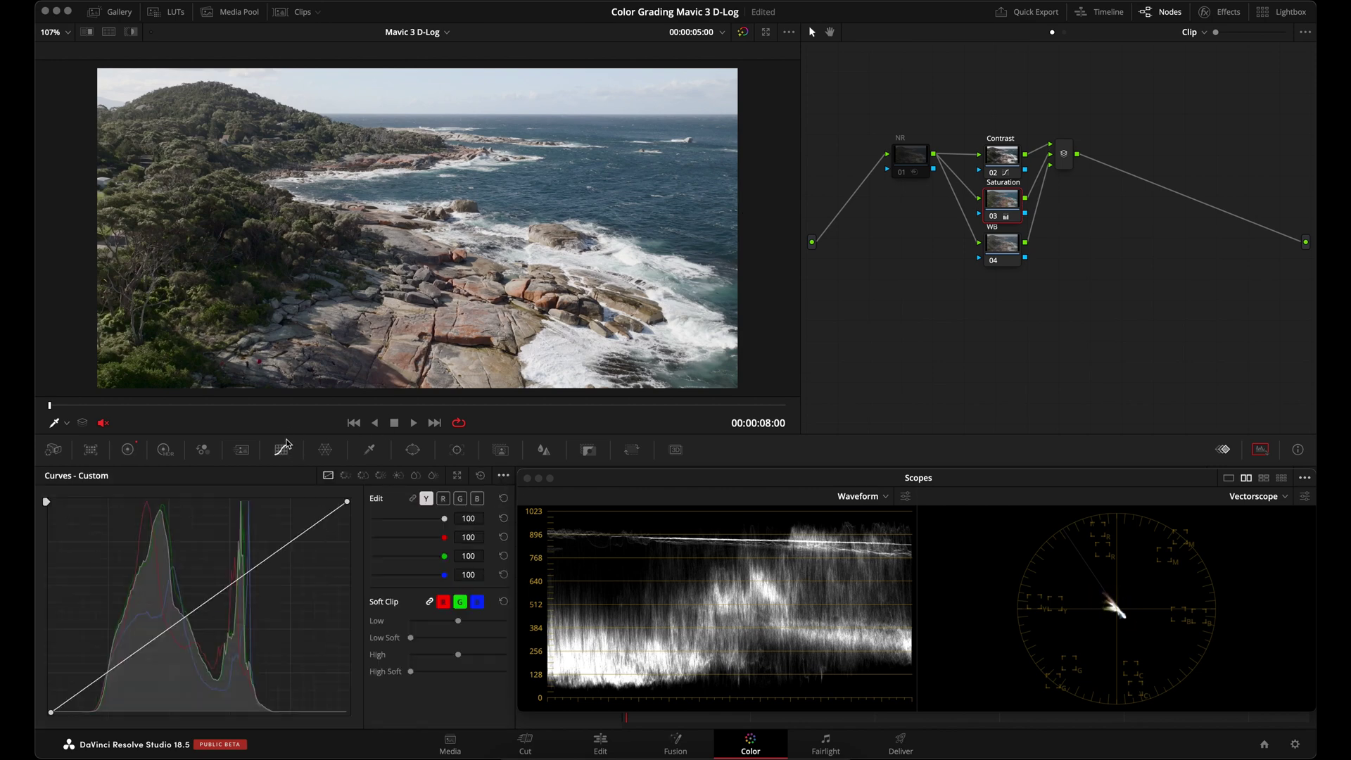
pyautogui.click(398, 477)
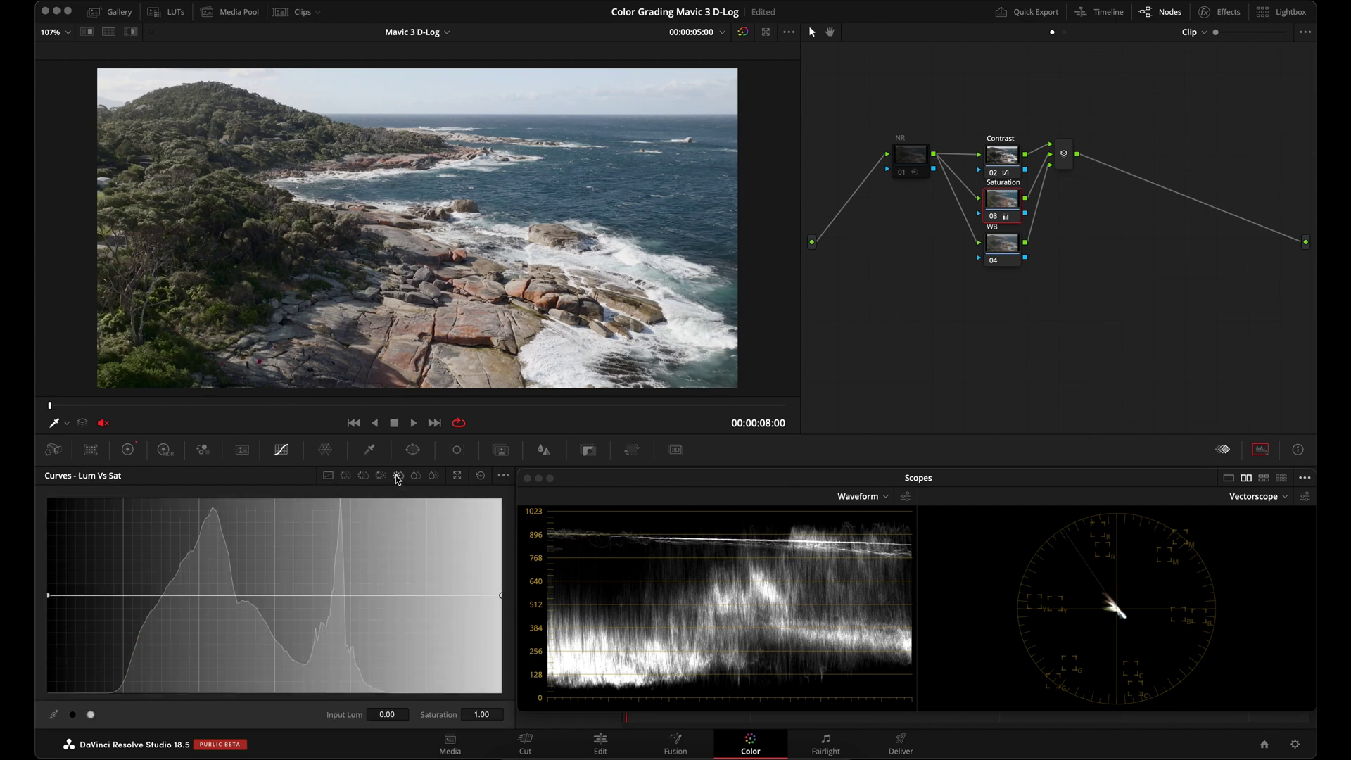
# - Add Lum vs Sat points at 0.16 and 0.83 and raise the midtone point to 2.00
pyautogui.click(73, 715)
pyautogui.click(90, 715)
pyautogui.moveTo(160, 595); pyautogui.dragTo(122, 596)
pyautogui.moveTo(389, 596); pyautogui.dragTo(423, 596)
pyautogui.moveTo(278, 596); pyautogui.dragTo(274, 502)
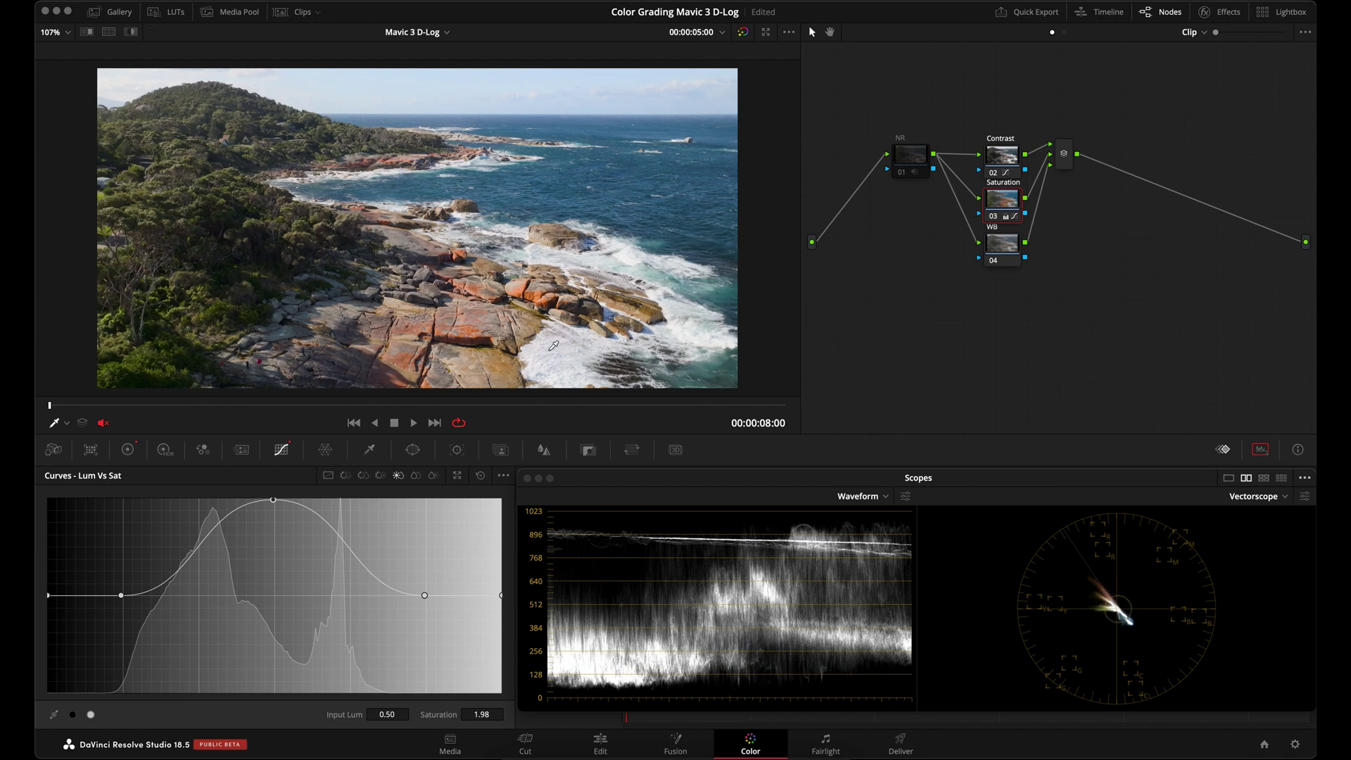
pyautogui.click(502, 476)
pyautogui.moveTo(542, 491)
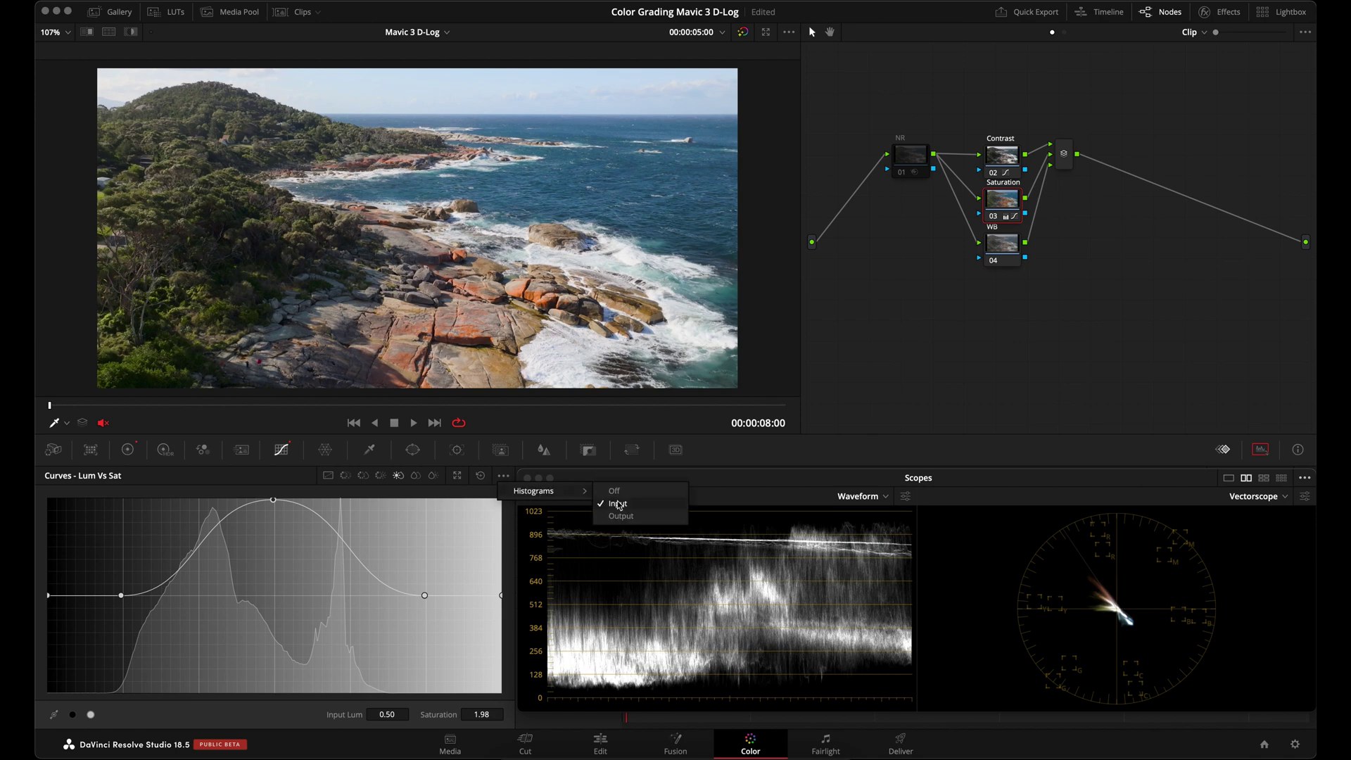
# - Pull the Lum vs Sat points inward to 0.81 and 0.69 and shift the peak to 0.44 at 1.85
pyautogui.click(270, 471)
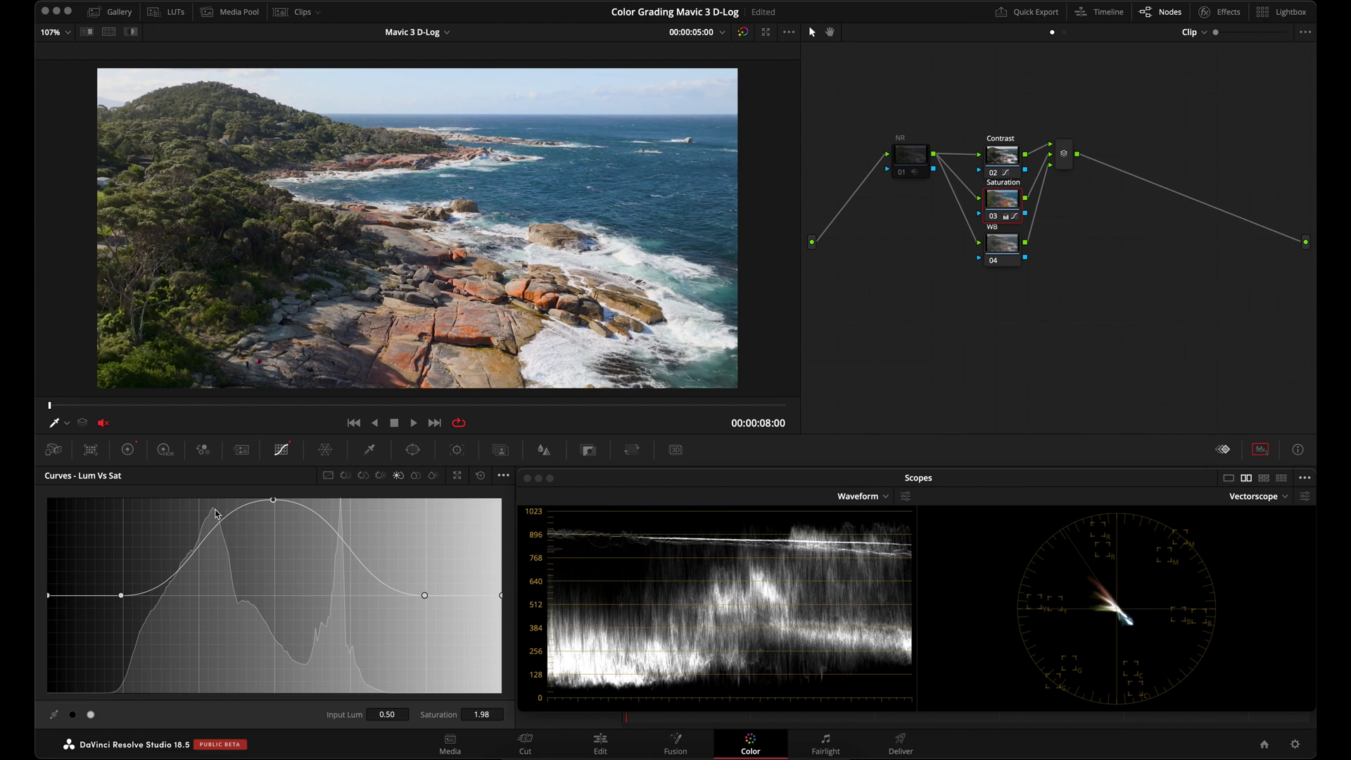
pyautogui.press('super+s')
pyautogui.click(121, 596)
pyautogui.moveTo(121, 596); pyautogui.dragTo(124, 597)
pyautogui.moveTo(425, 595); pyautogui.dragTo(380, 599)
pyautogui.moveTo(379, 597); pyautogui.dragTo(361, 599)
pyautogui.moveTo(273, 500); pyautogui.dragTo(248, 514)
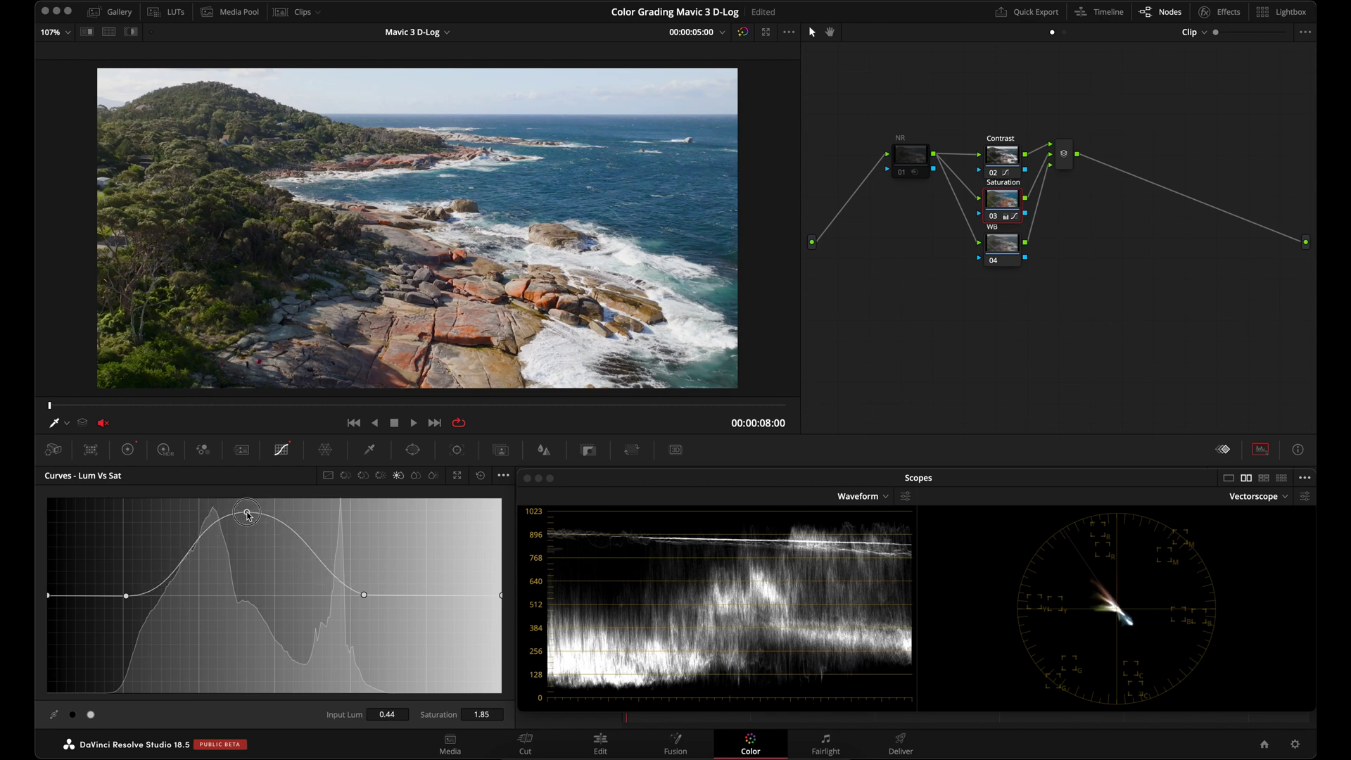
pyautogui.click(127, 449)
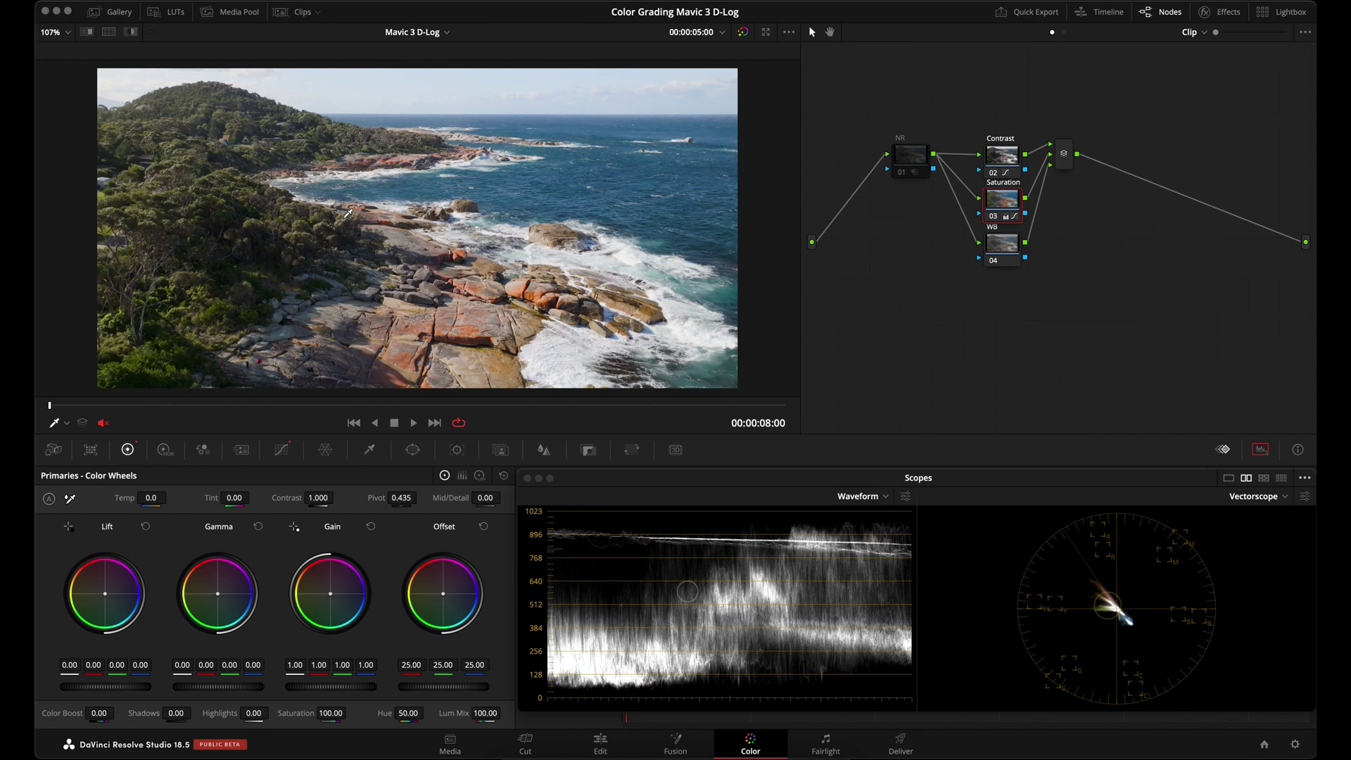
# - Set the Saturation node's Color Boost to about 7.50, then select the WB node and save
pyautogui.moveTo(99, 713); pyautogui.dragTo(112, 713)
pyautogui.doubleClick(112, 713)
pyautogui.moveTo(102, 713)
pyautogui.mouseDown()
pyautogui.moveTo(114, 713)
pyautogui.moveTo(101, 713)
pyautogui.mouseUp()
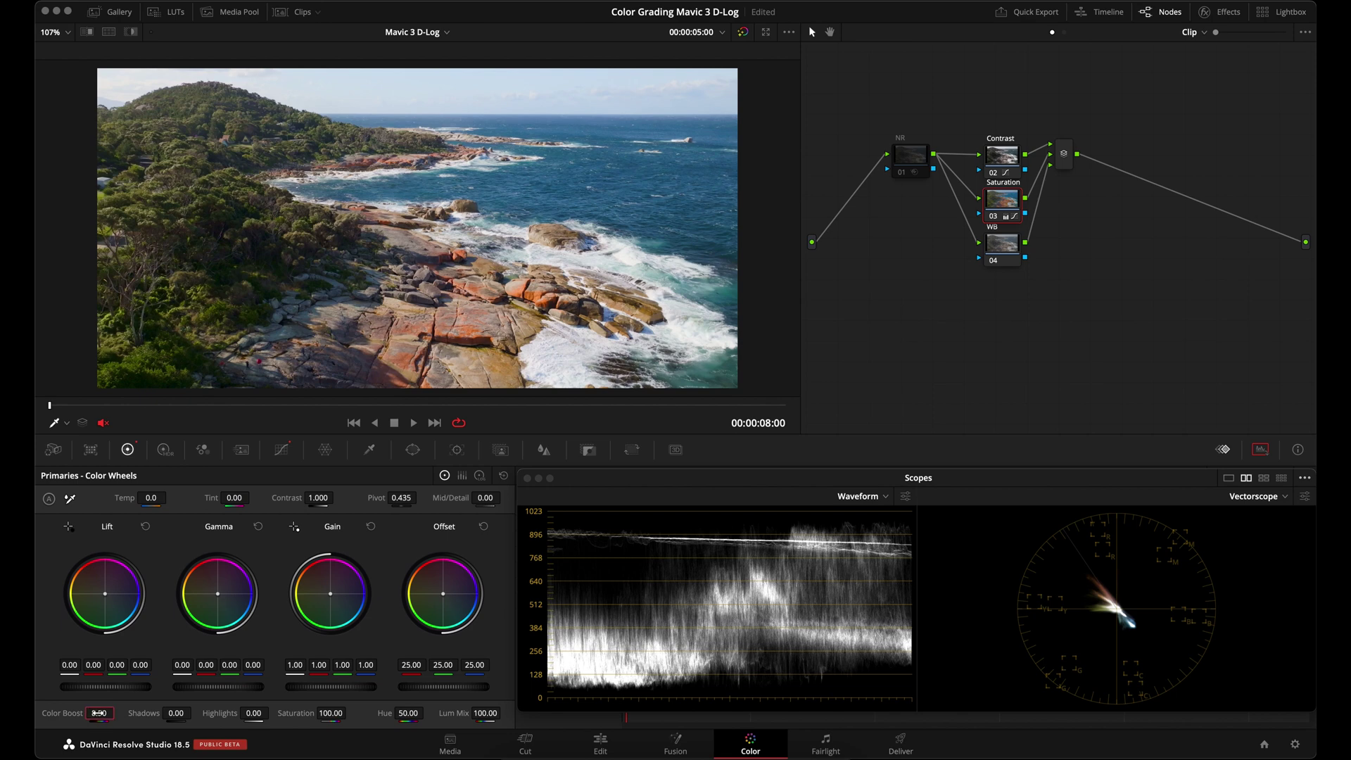
pyautogui.click(1012, 242)
pyautogui.press('super+s')
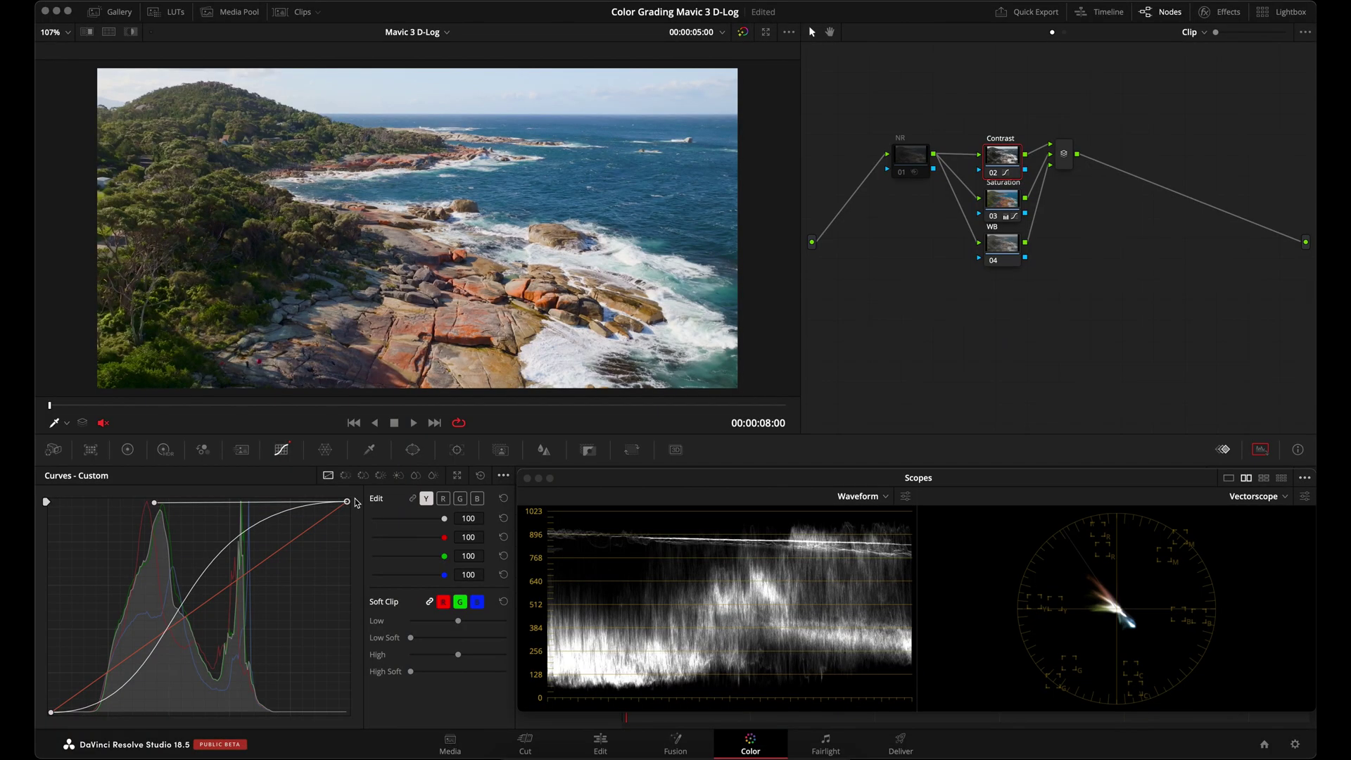
pyautogui.click(1001, 199)
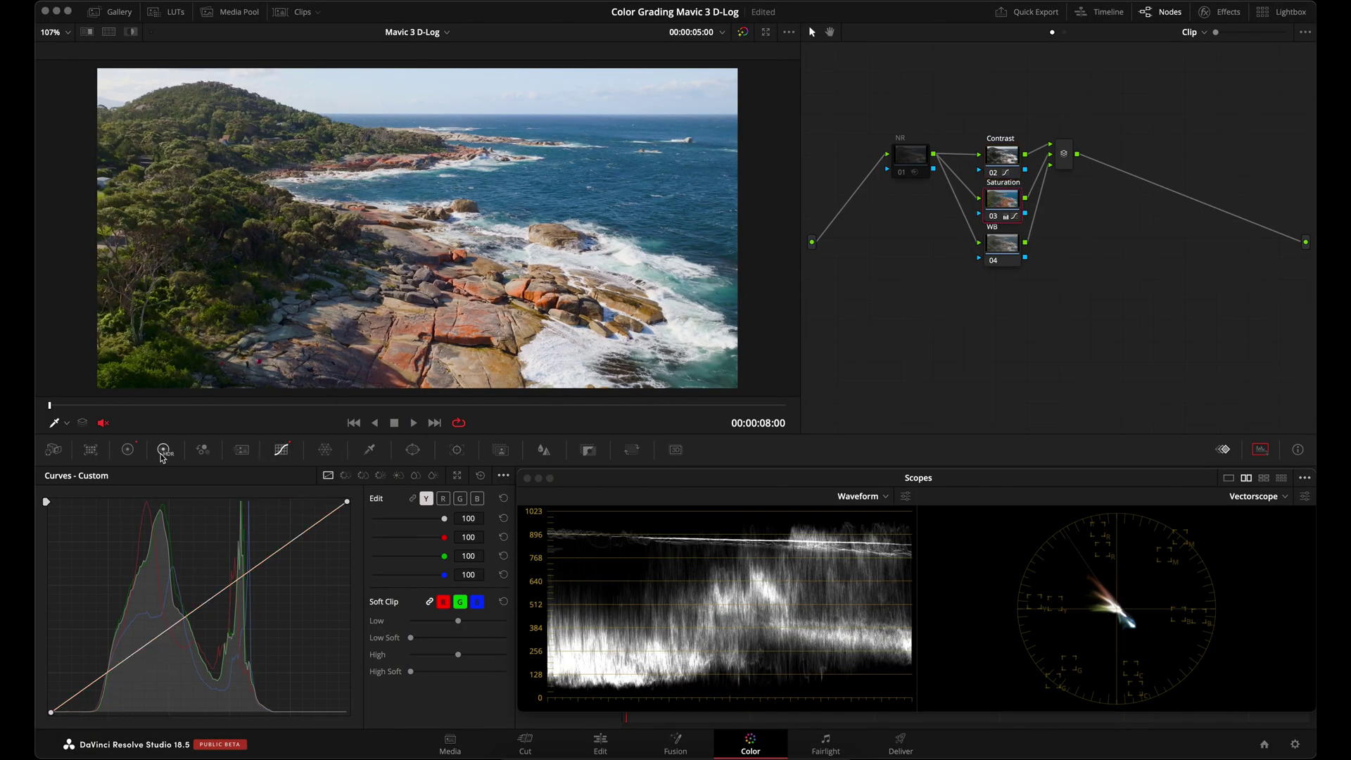
pyautogui.click(128, 451)
pyautogui.click(282, 450)
pyautogui.click(398, 475)
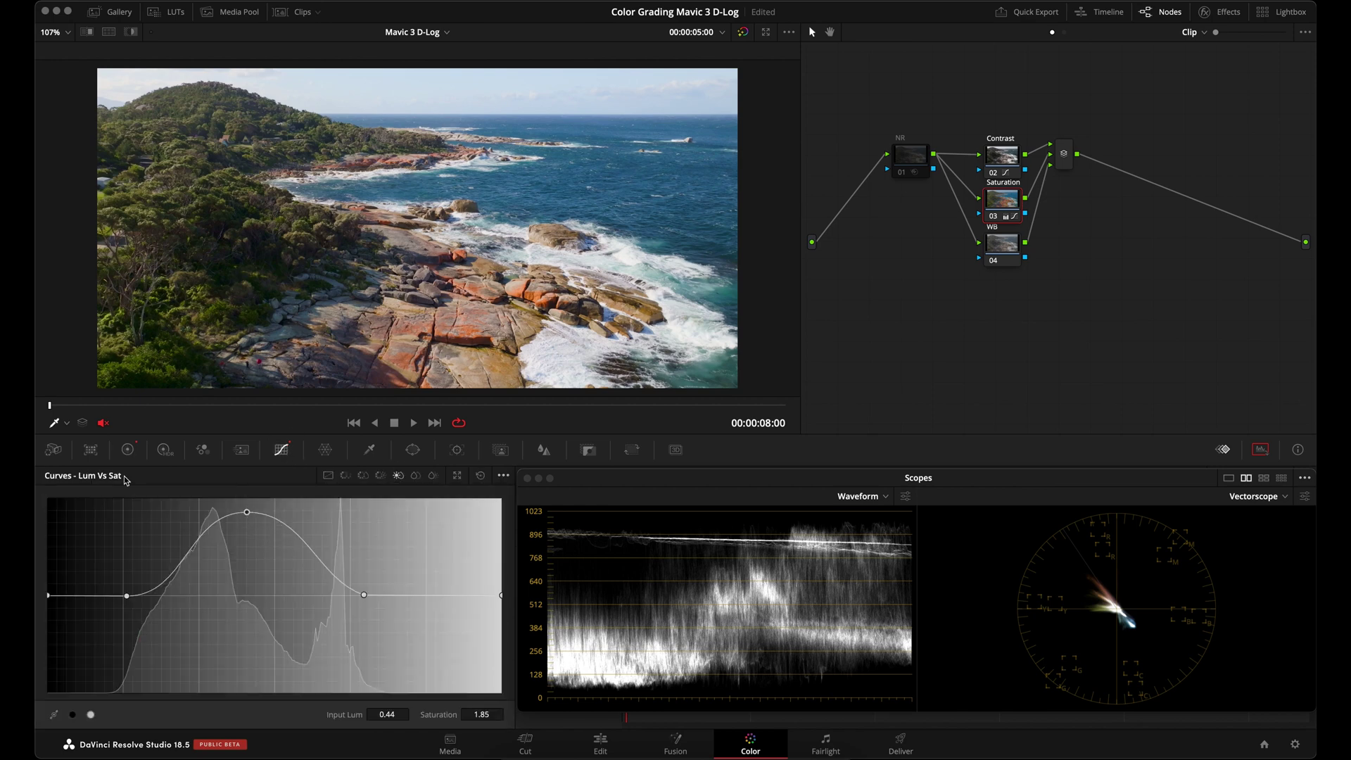
pyautogui.click(128, 450)
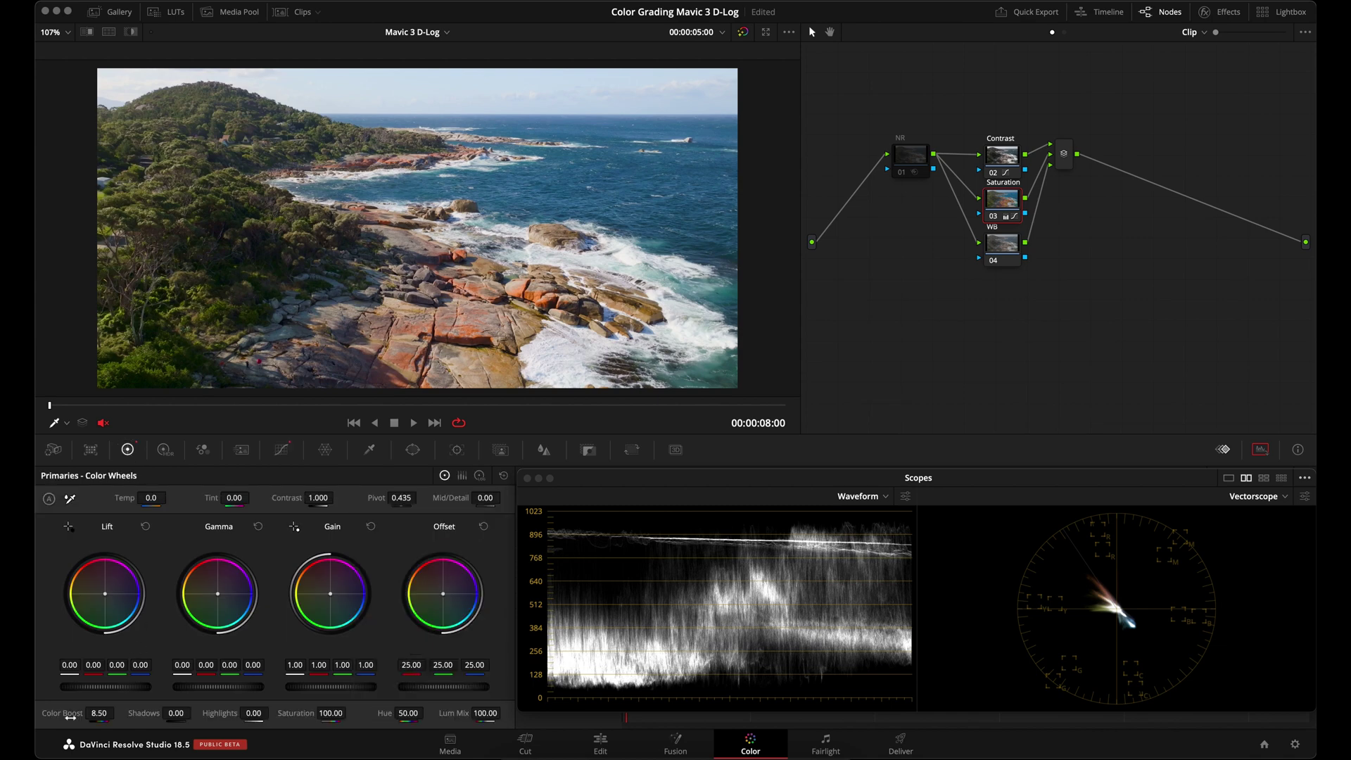
pyautogui.click(1012, 250)
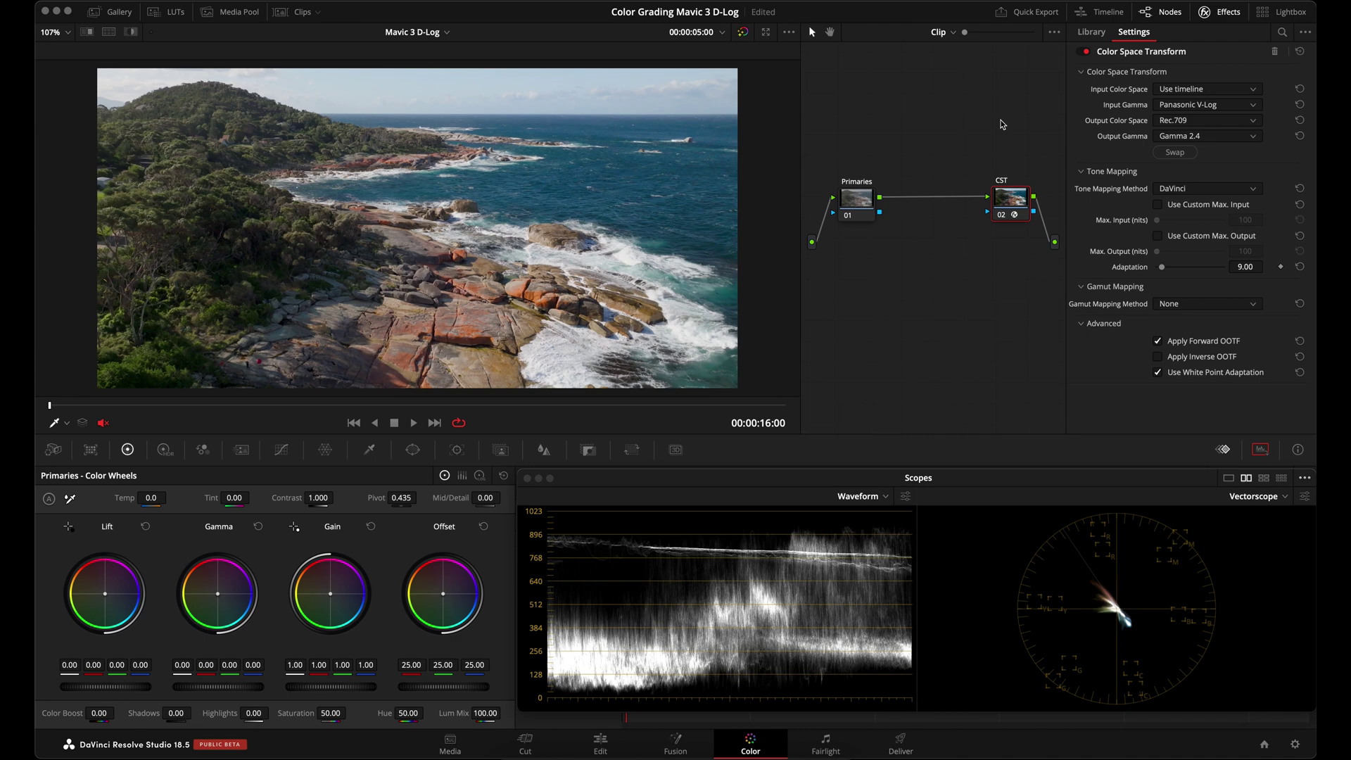
# - Set the CST input to DJI D-Gamut color space and DJI D-Log gamma, then save the project
pyautogui.click(1218, 90)
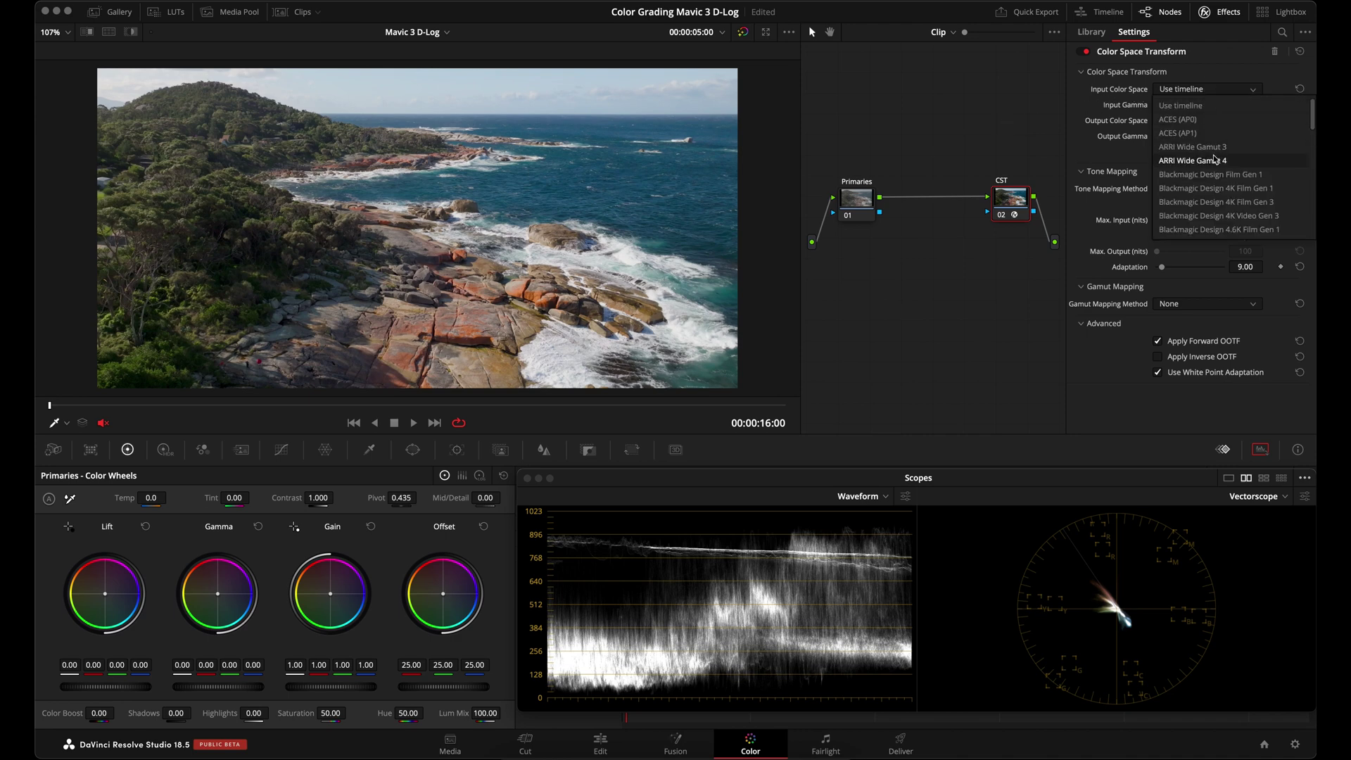
pyautogui.scroll(-5, 1218, 162)
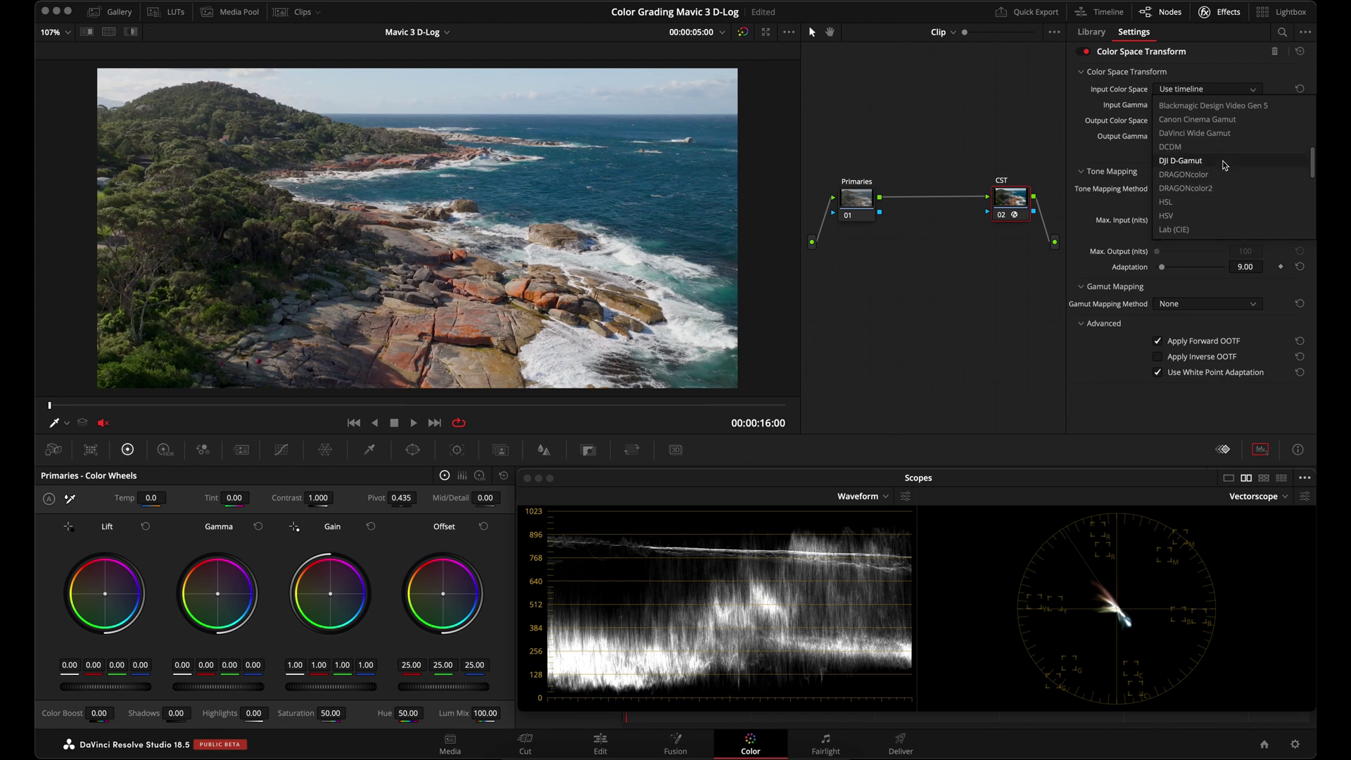
pyautogui.click(1225, 162)
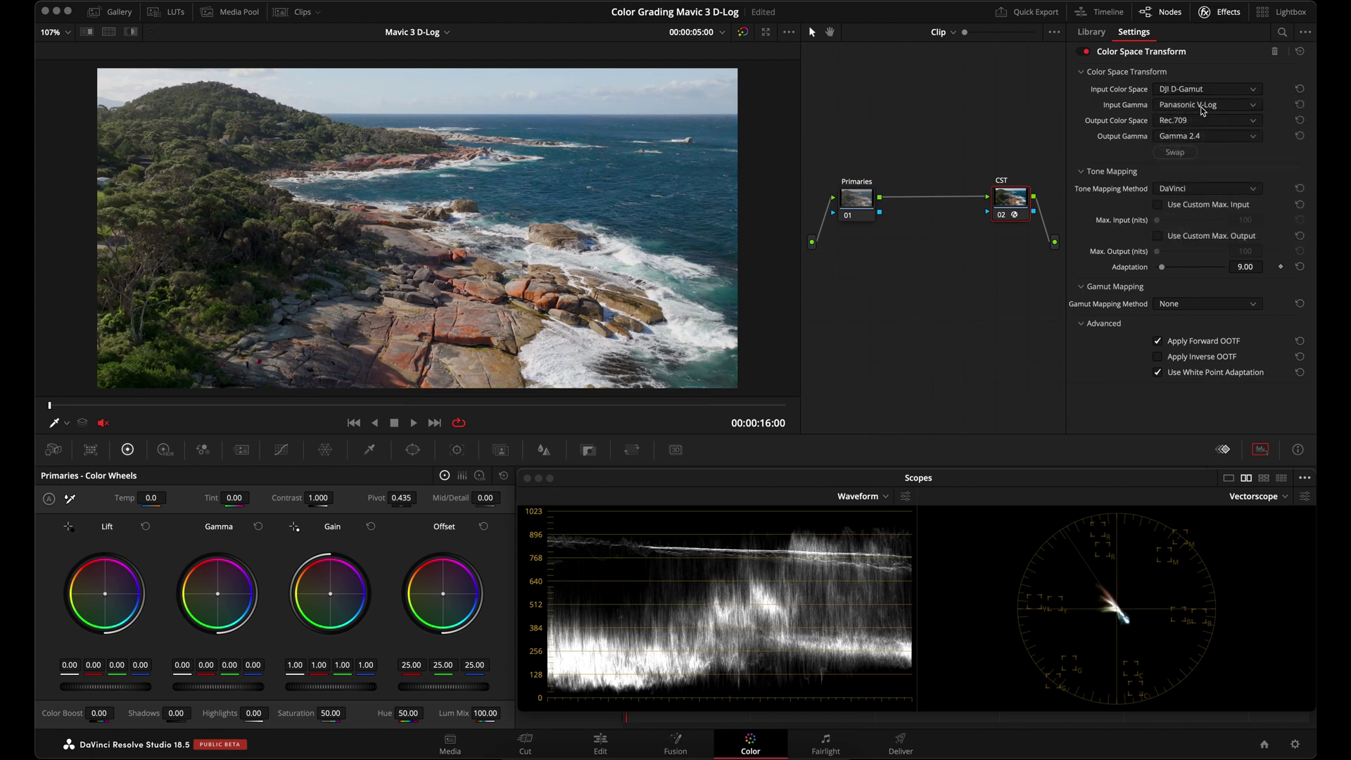
pyautogui.click(1184, 106)
pyautogui.scroll(3, 1191, 153)
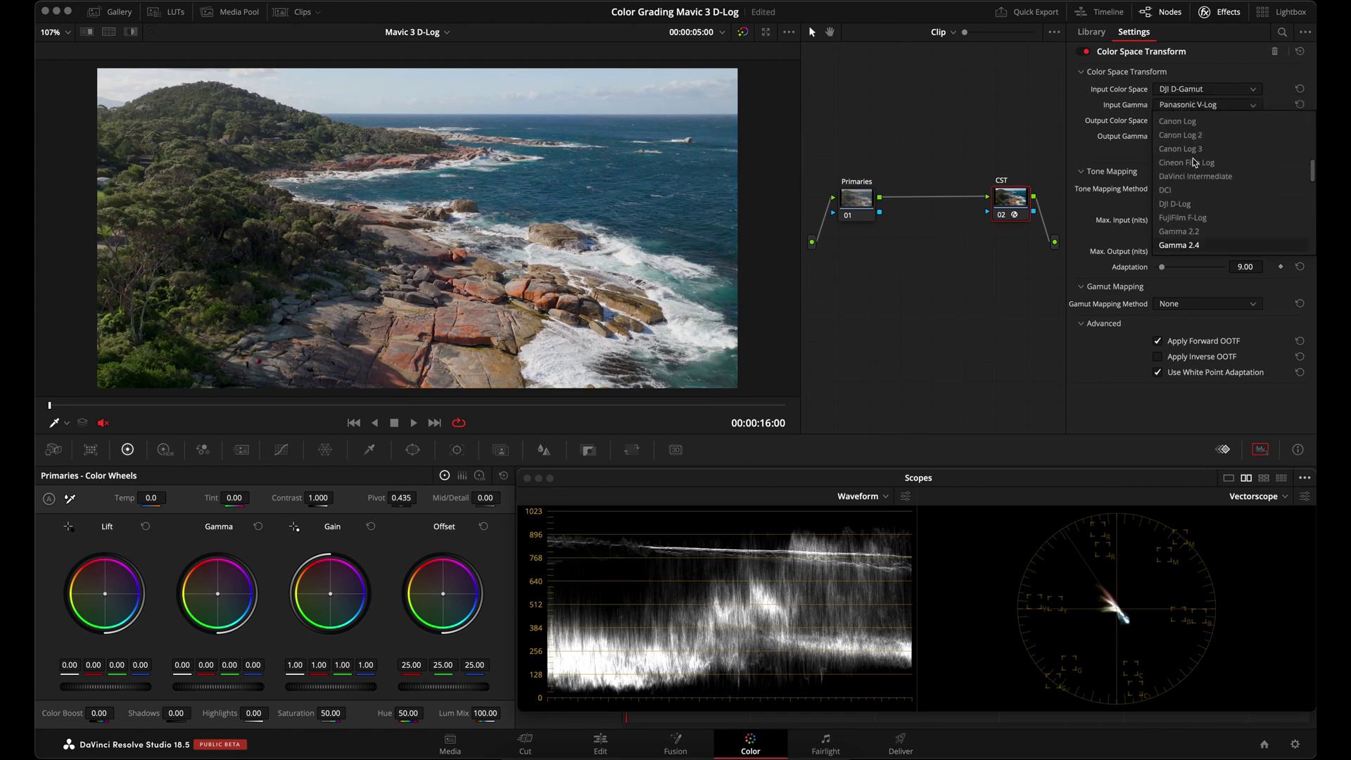
pyautogui.click(1195, 204)
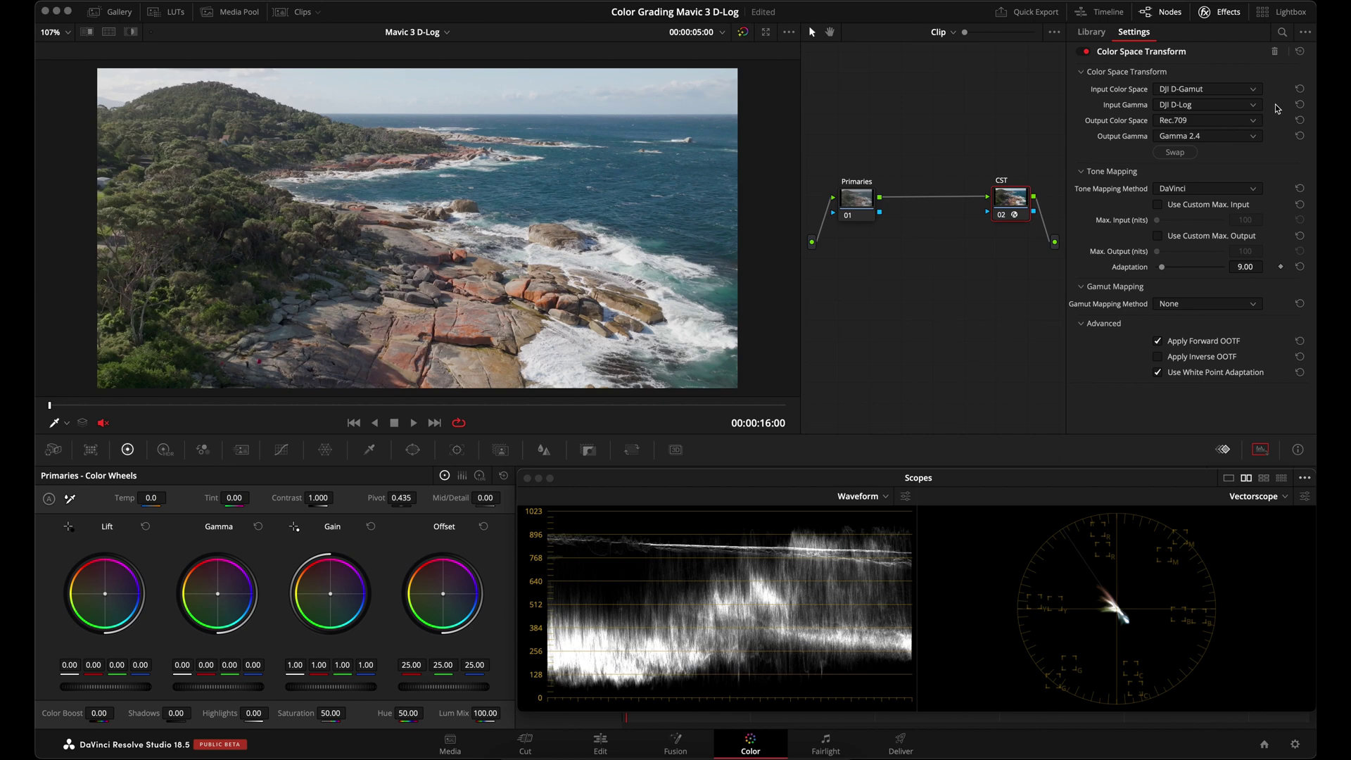
pyautogui.press('super+s')
pyautogui.press('super+d')
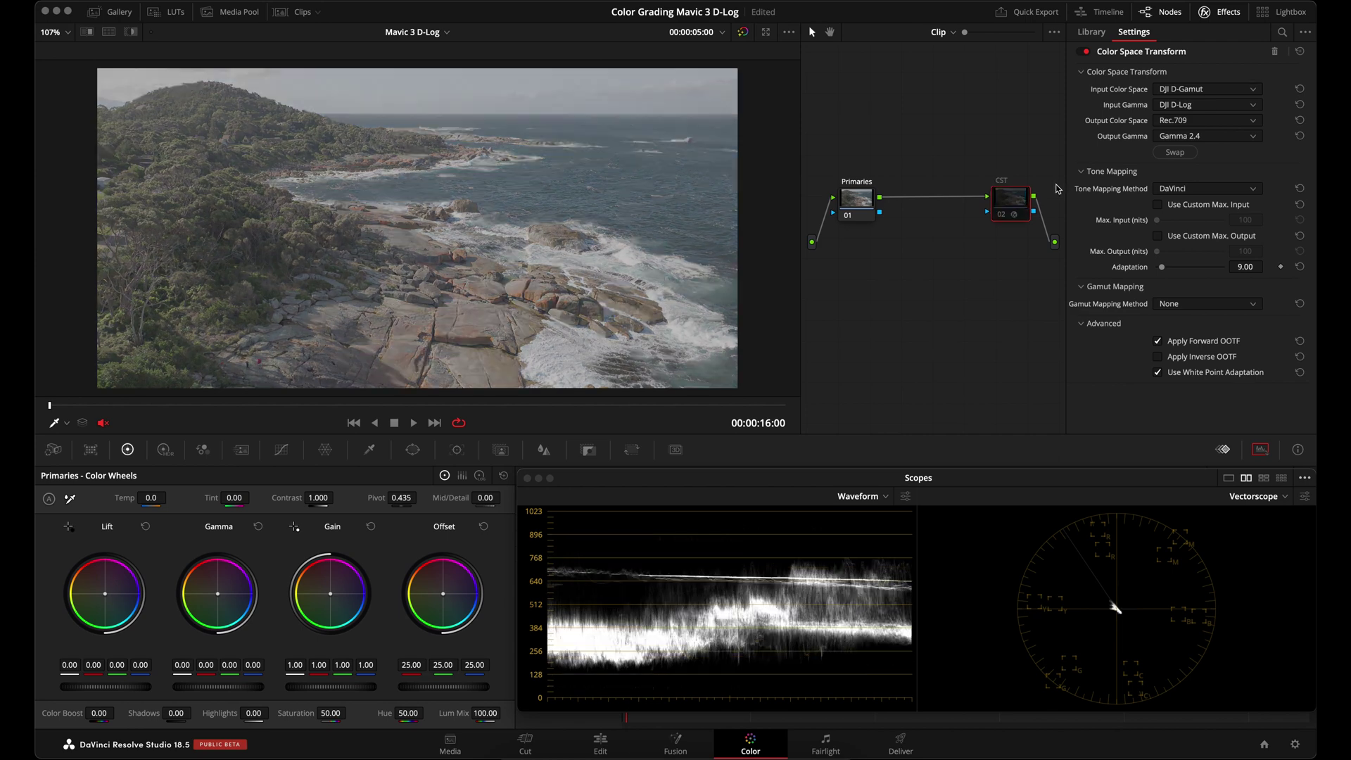
pyautogui.press('super+d')
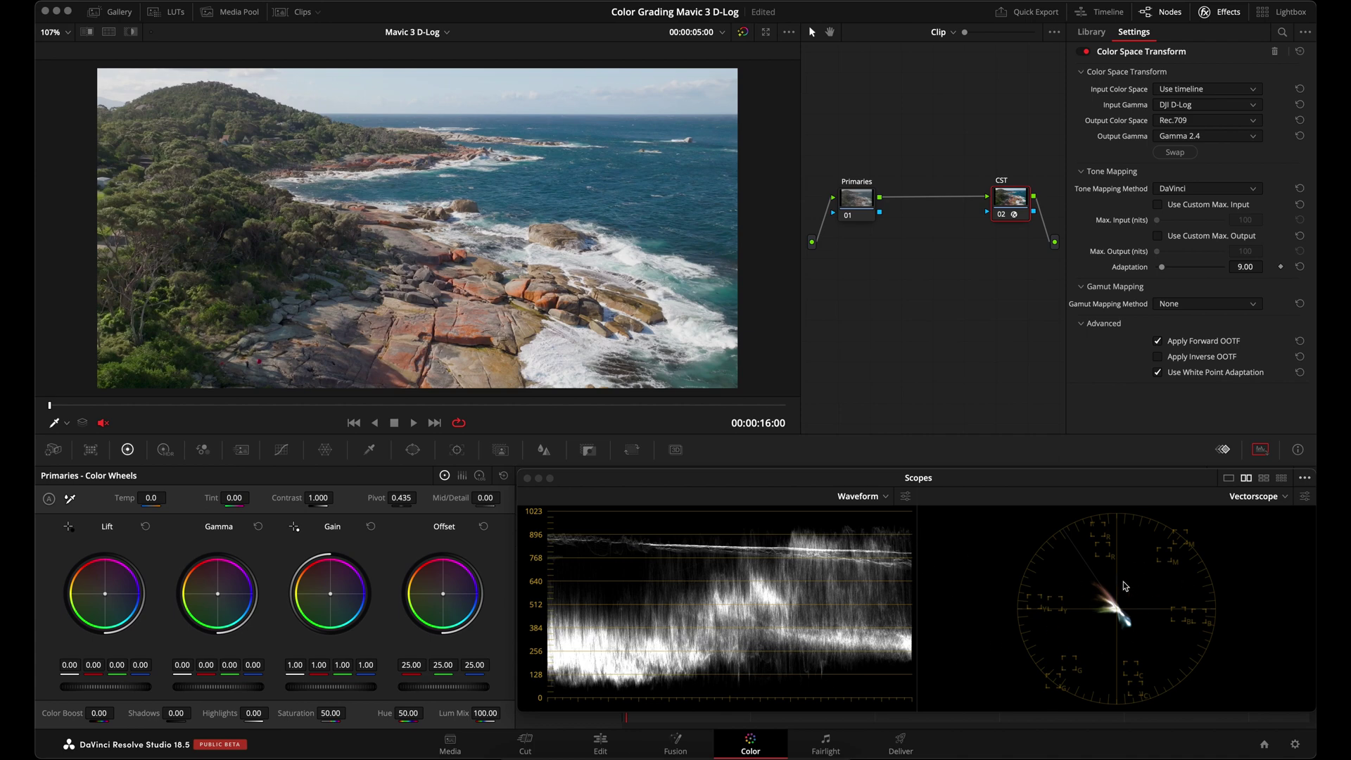
pyautogui.press('super+s')
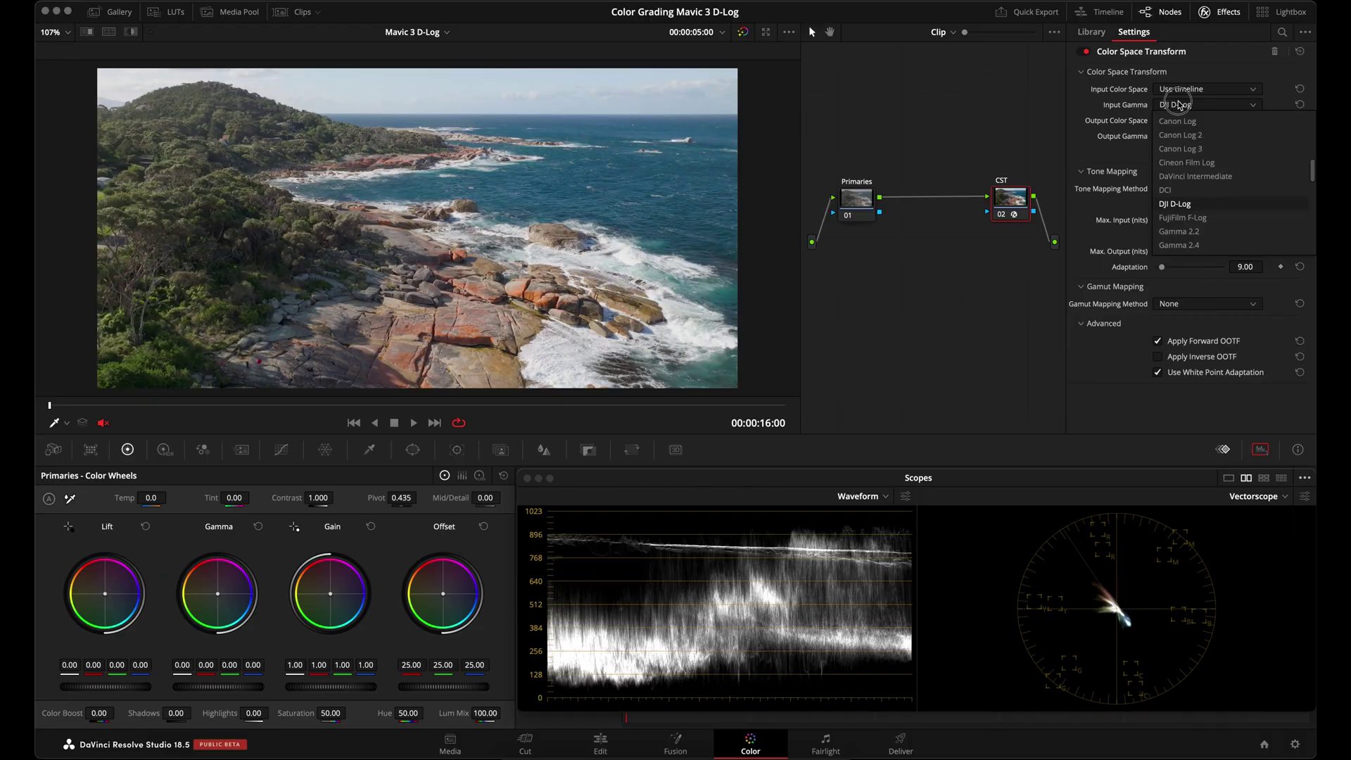
# - Change the CST input gamma to Panasonic V-Log, save, and shift the Primaries node toward the CST node
pyautogui.scroll(-5, 1206, 166)
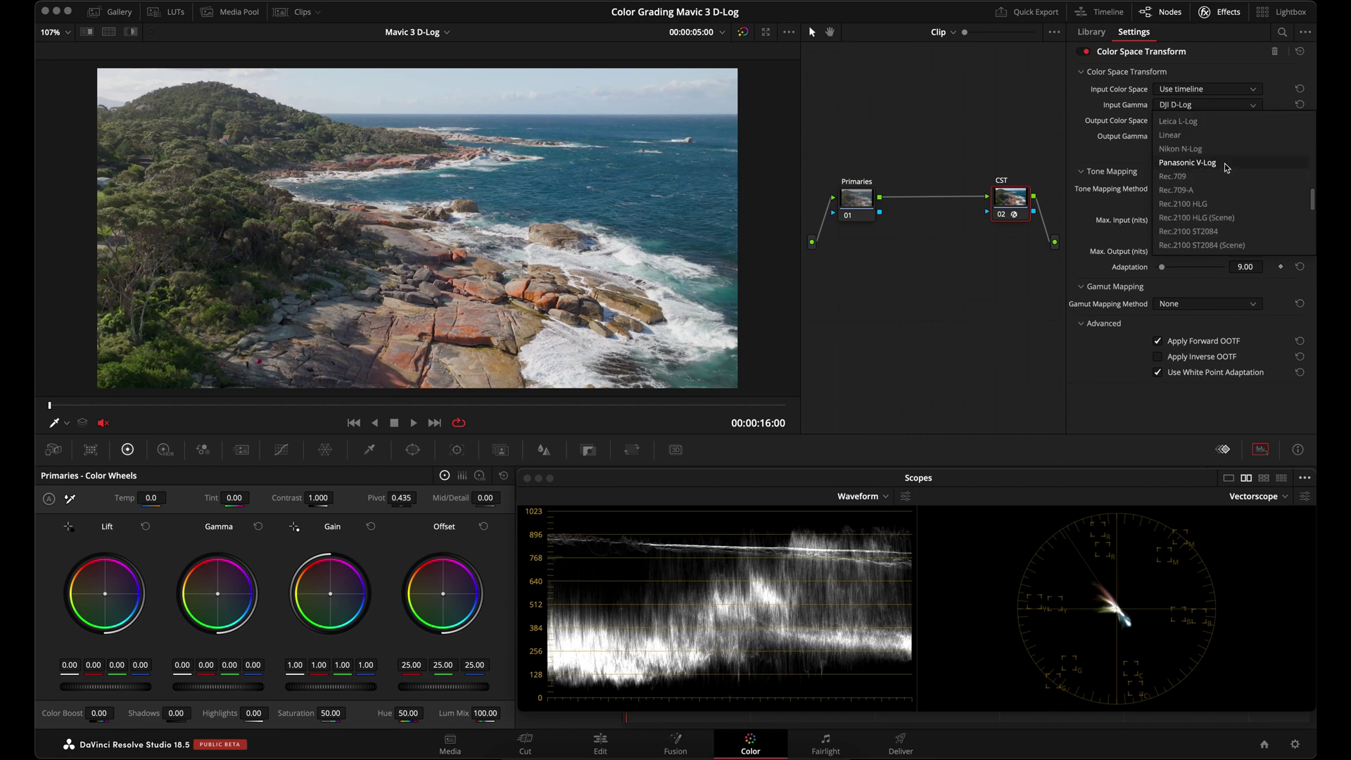
pyautogui.click(1227, 165)
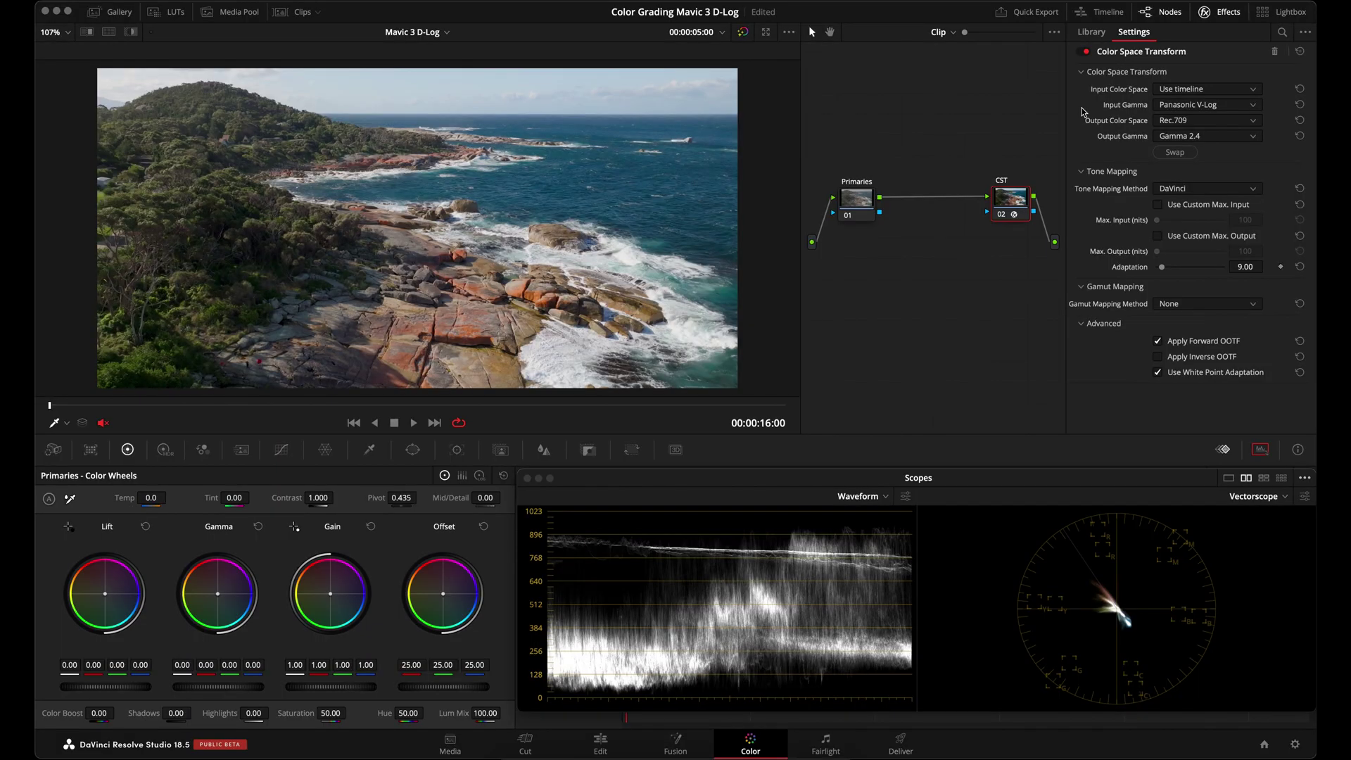
pyautogui.press('super+s')
pyautogui.moveTo(866, 210); pyautogui.dragTo(912, 210)
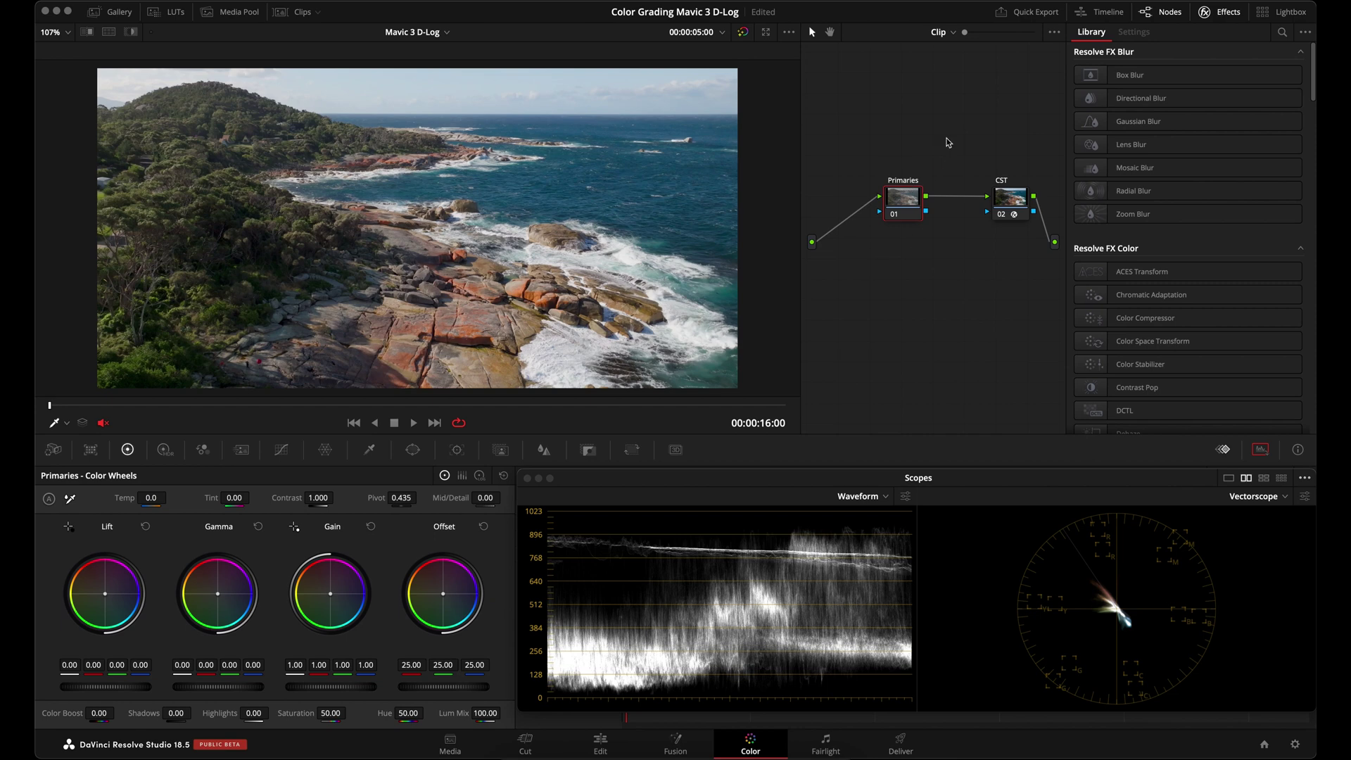
# - Show the CST node's V-Log to Rec.709 Gamma 2.4 settings and play through the clip to review
pyautogui.click(1011, 197)
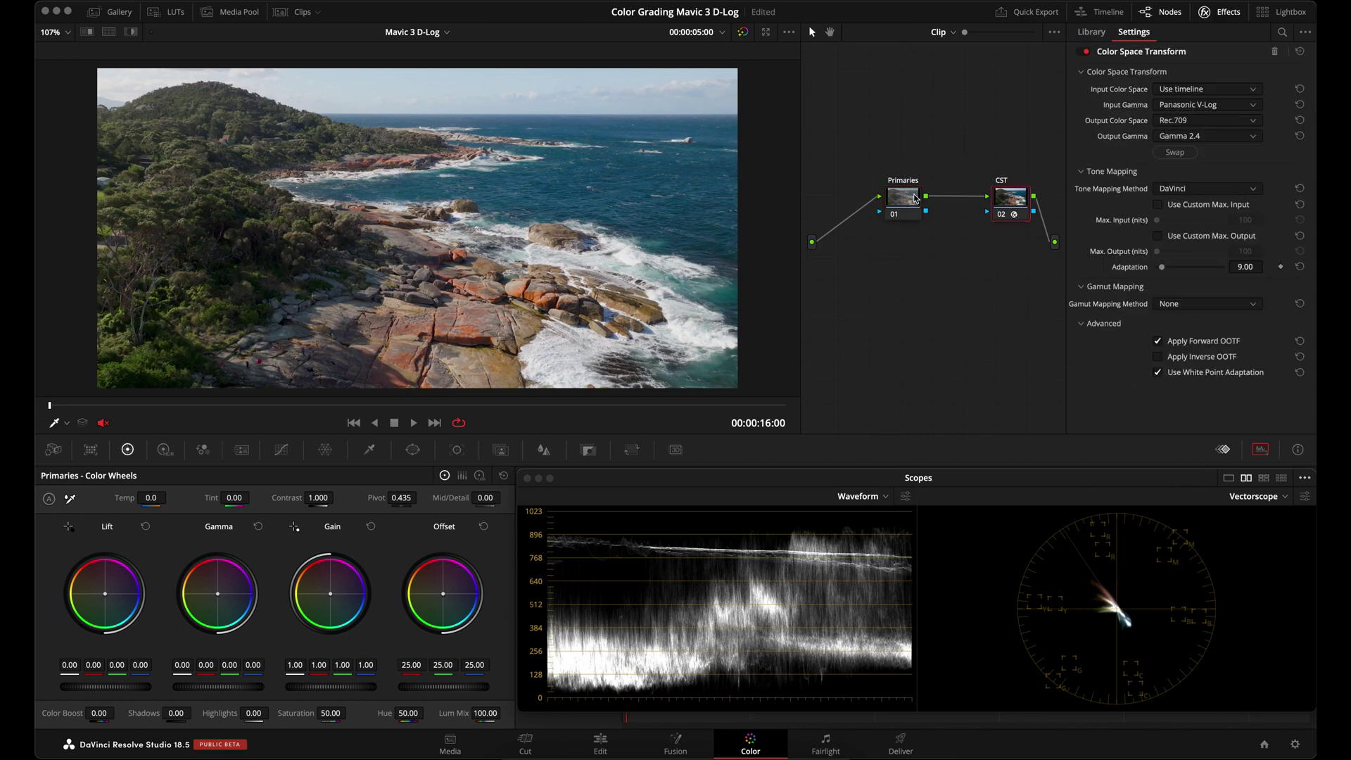
pyautogui.press('space')
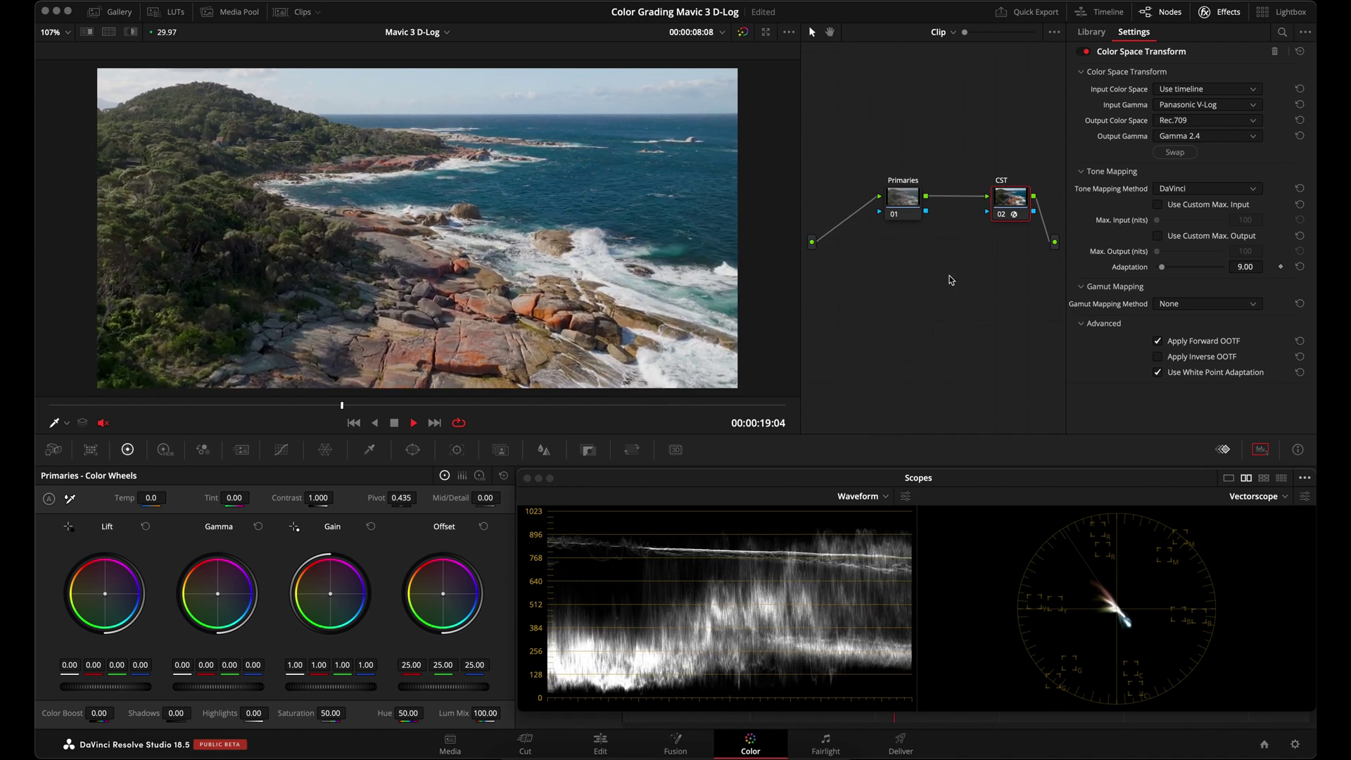
pyautogui.press('space')
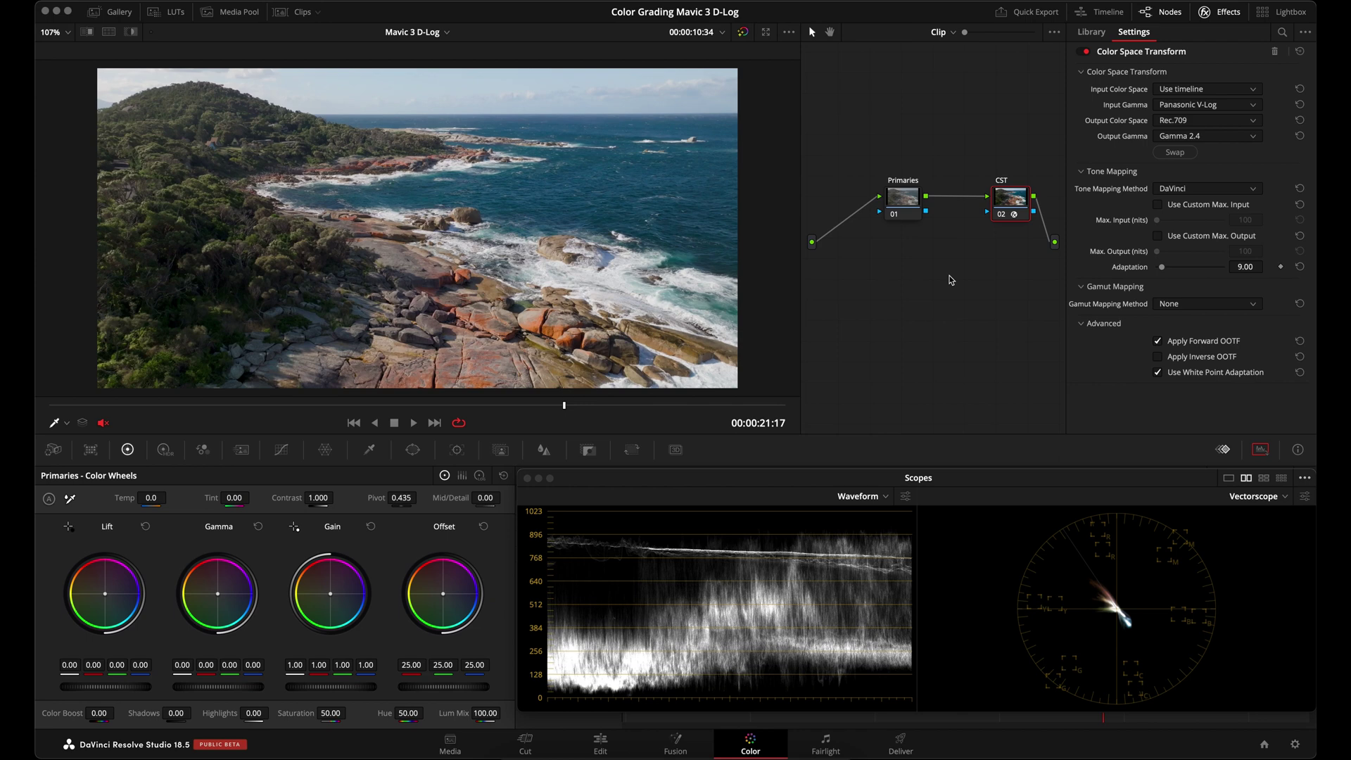